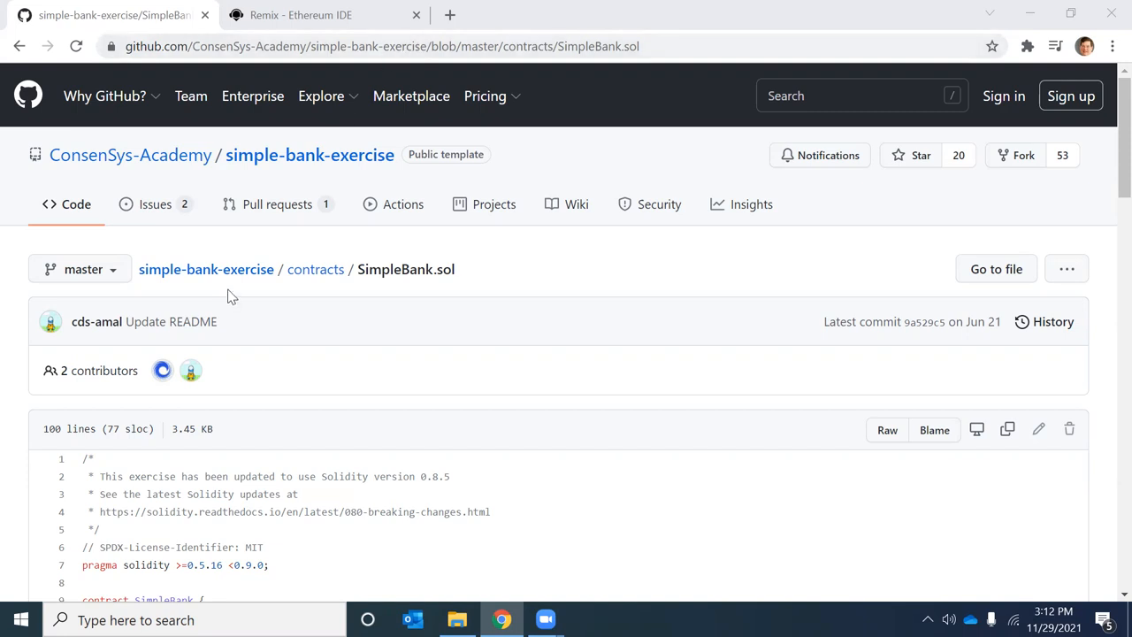
- Browse from the repository root into contracts and view the SimpleBank.sol source
click(207, 269)
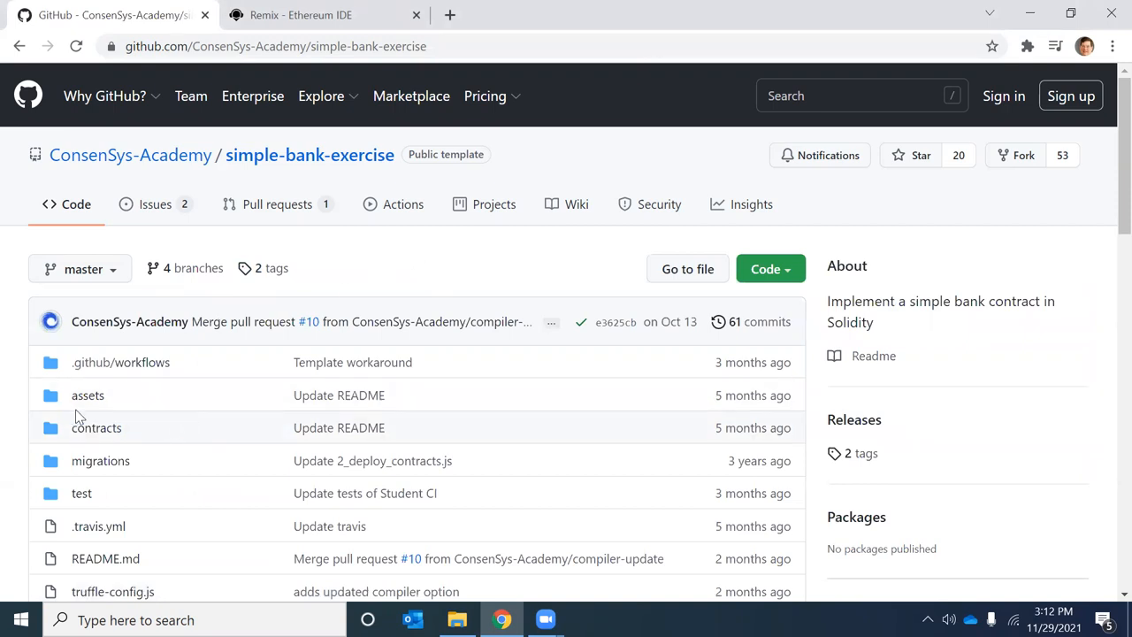
click(98, 428)
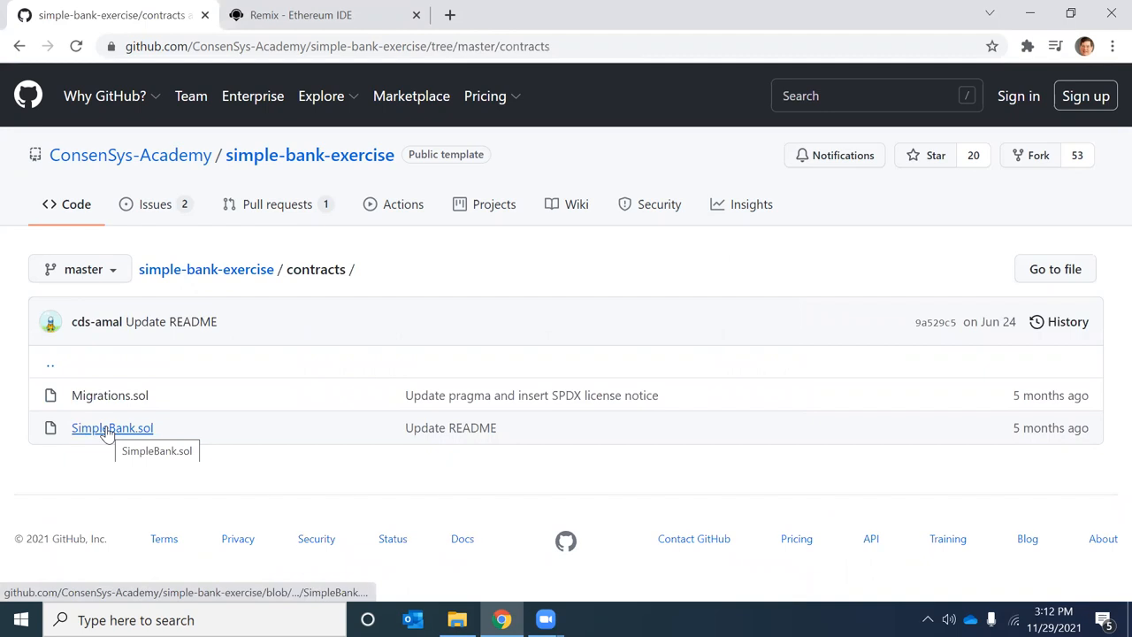
click(106, 431)
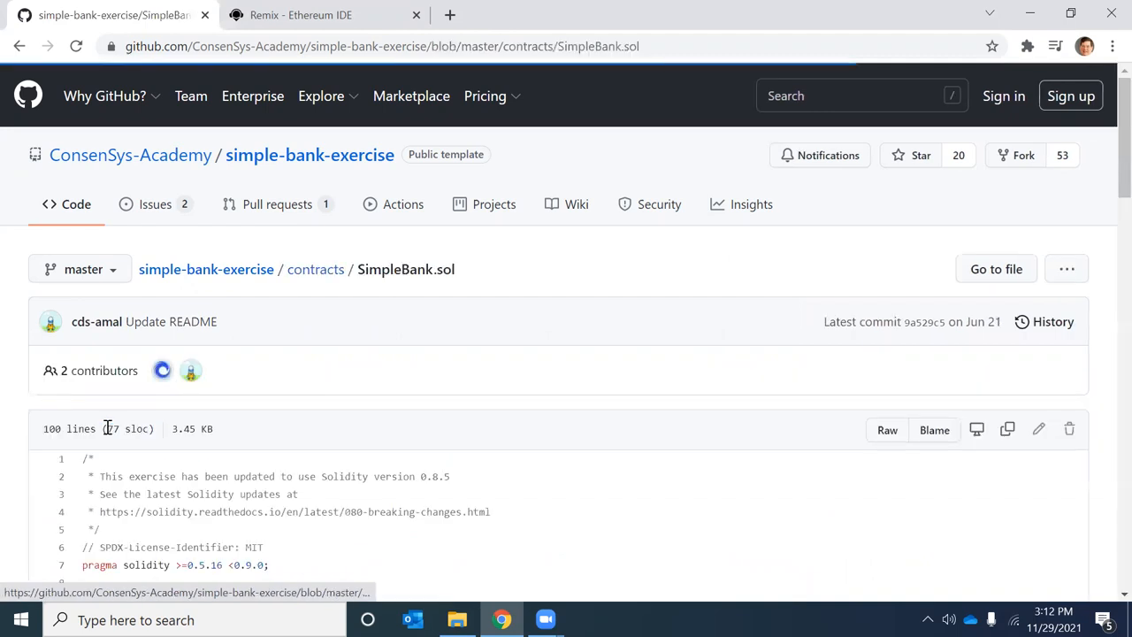
scroll(595, 385, down, 2)
scroll(595, 386, down, 2)
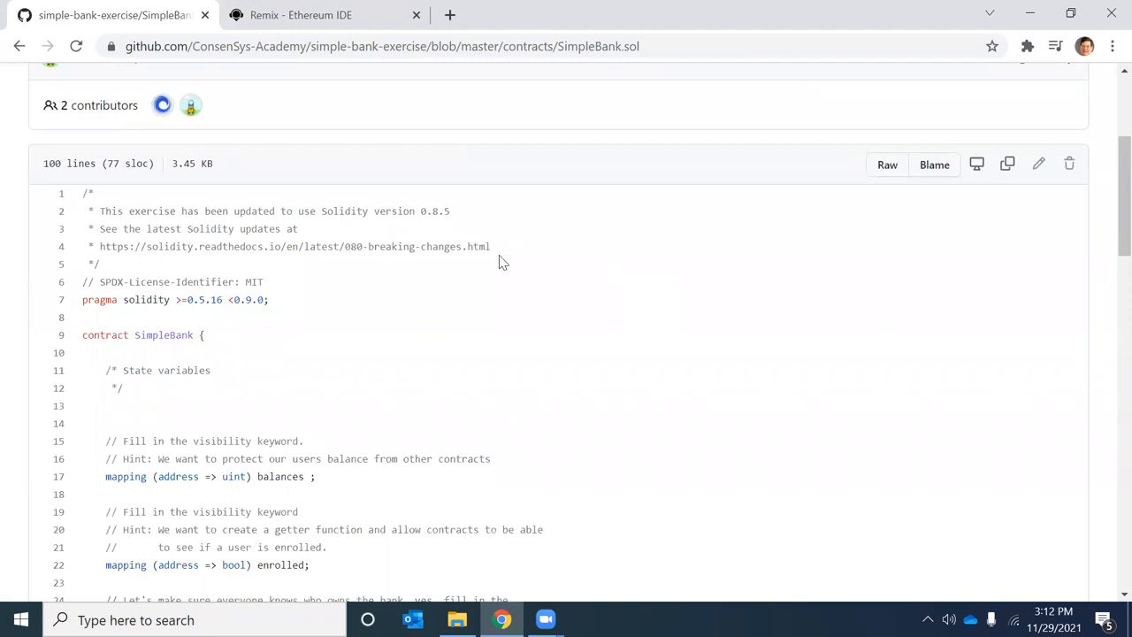
scroll(567, 389, down, 2)
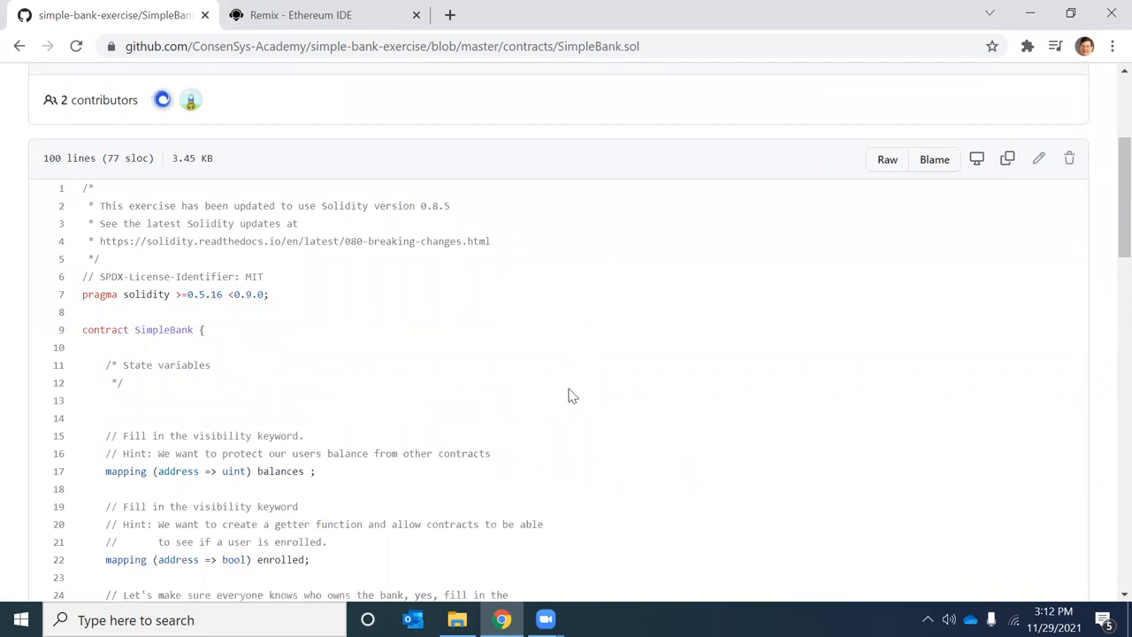
scroll(345, 358, down, 3)
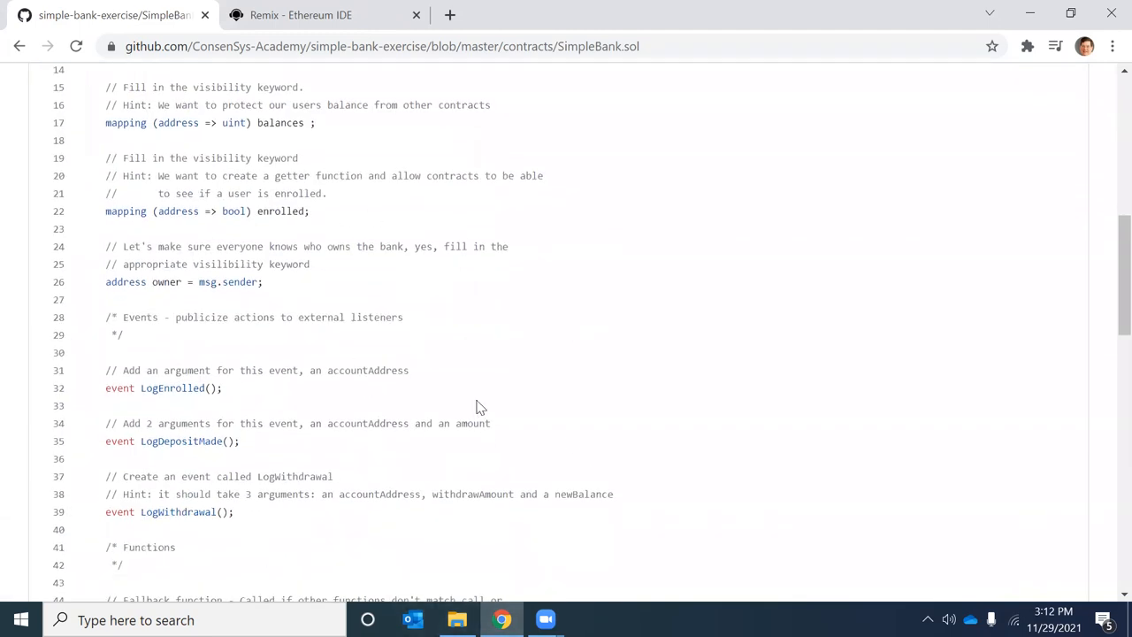
scroll(476, 407, down, 5)
scroll(478, 407, down, 2)
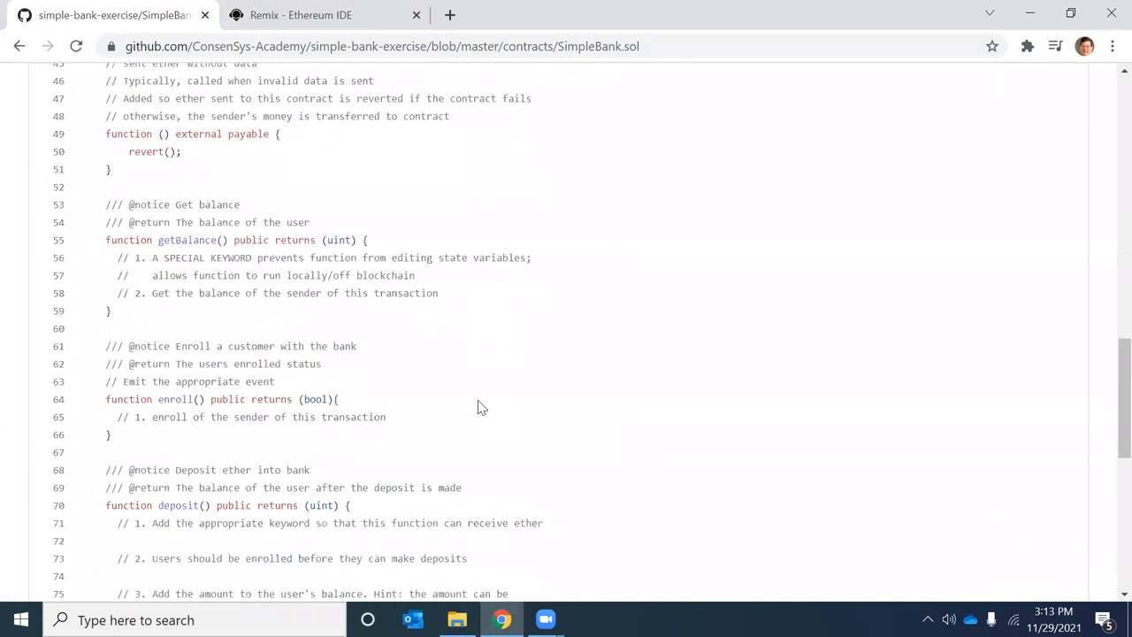
scroll(478, 407, down, 3)
scroll(478, 407, up, 2)
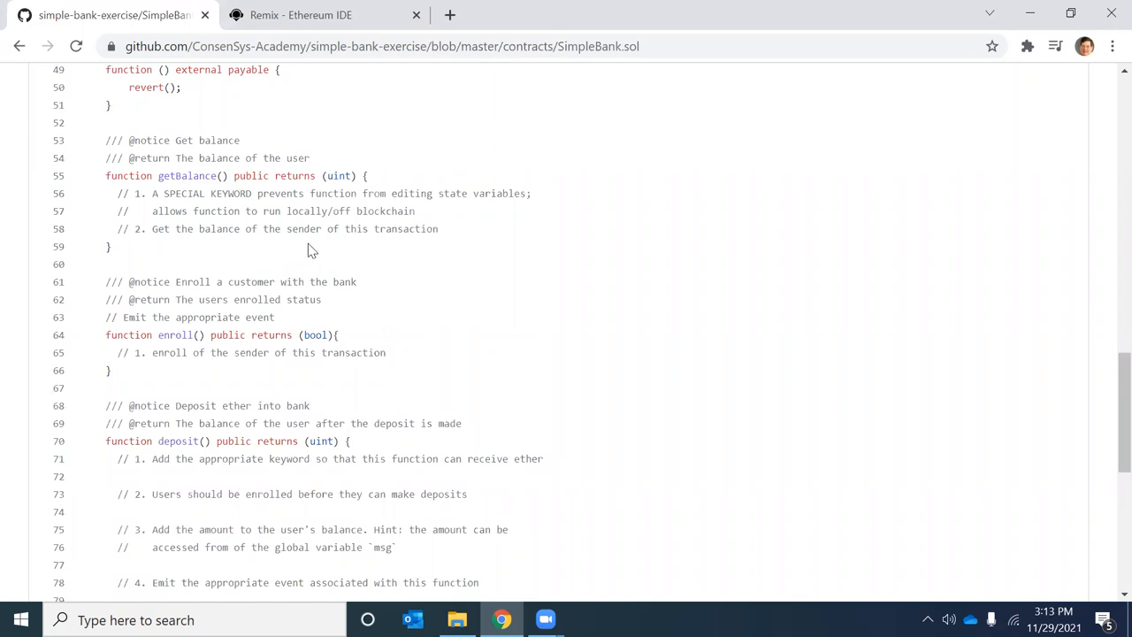
scroll(310, 252, down, 5)
scroll(557, 369, up, 5)
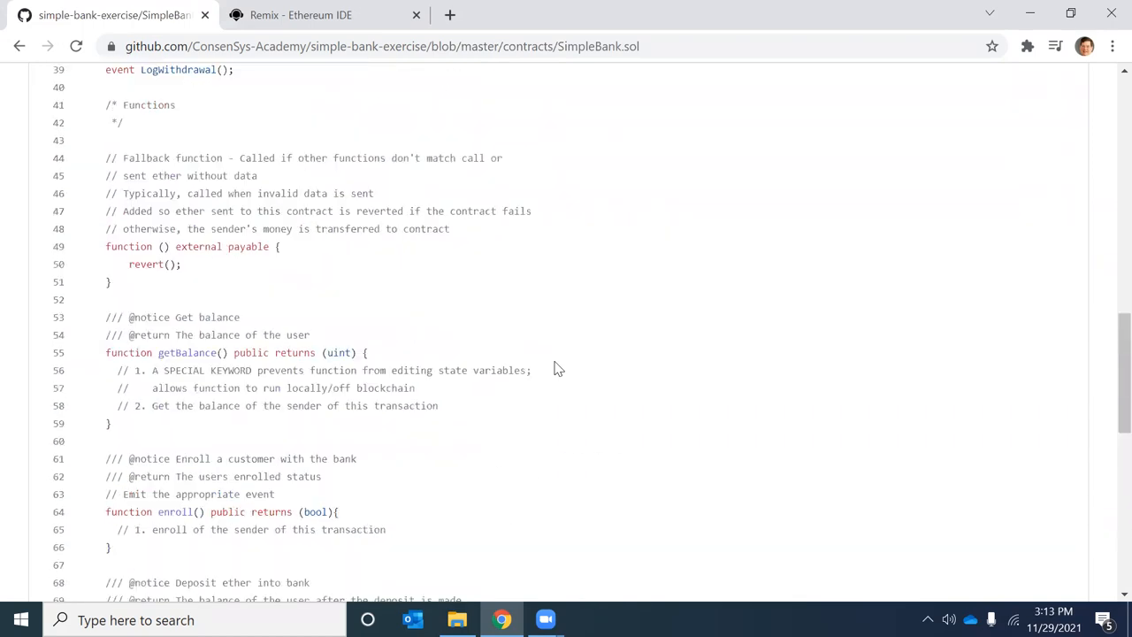
scroll(553, 369, up, 5)
scroll(549, 372, up, 5)
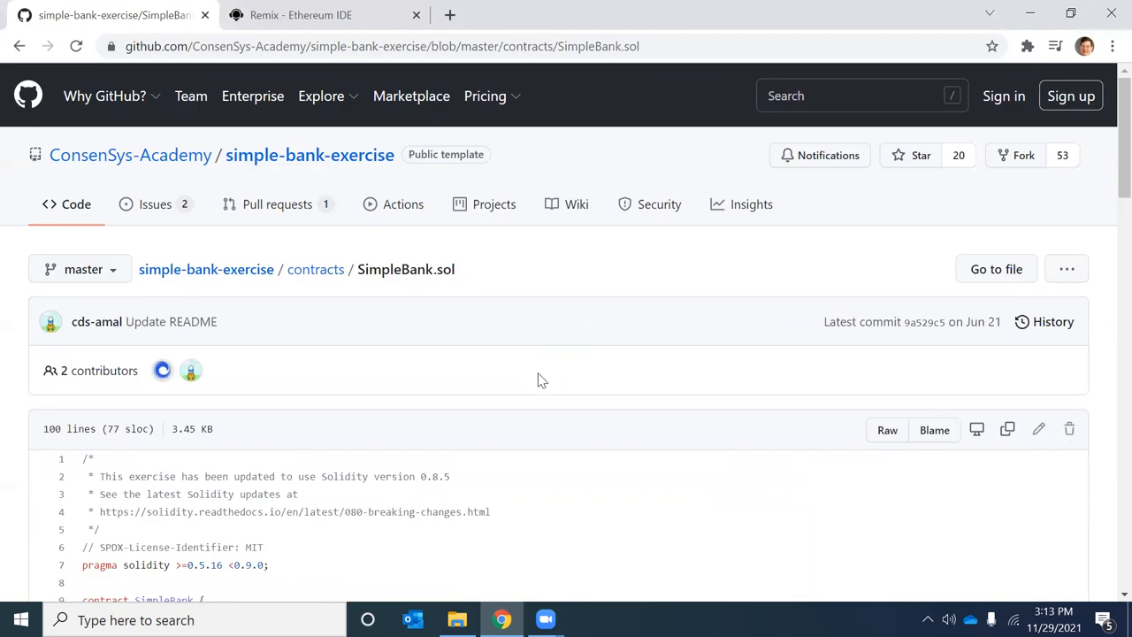
click(303, 14)
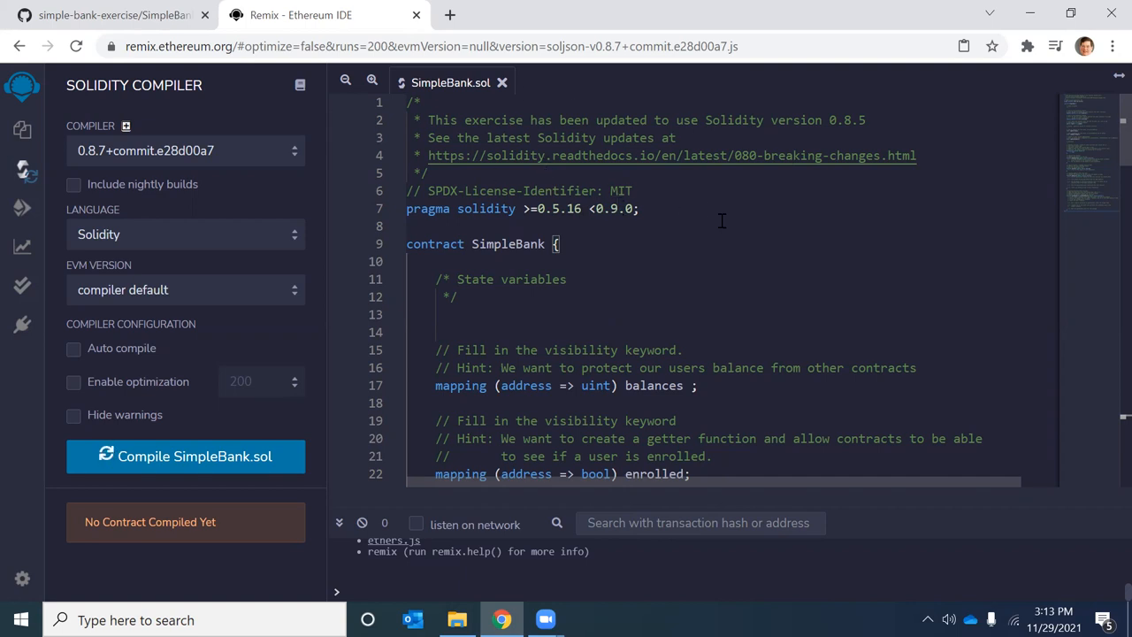
scroll(614, 205, down, 3)
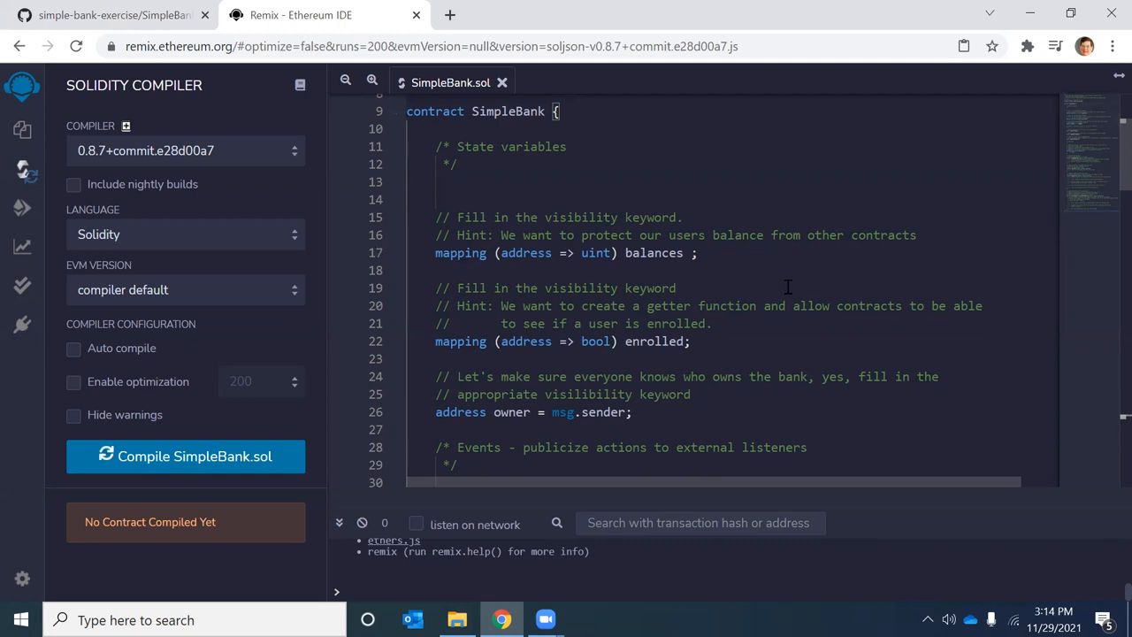
scroll(786, 285, down, 3)
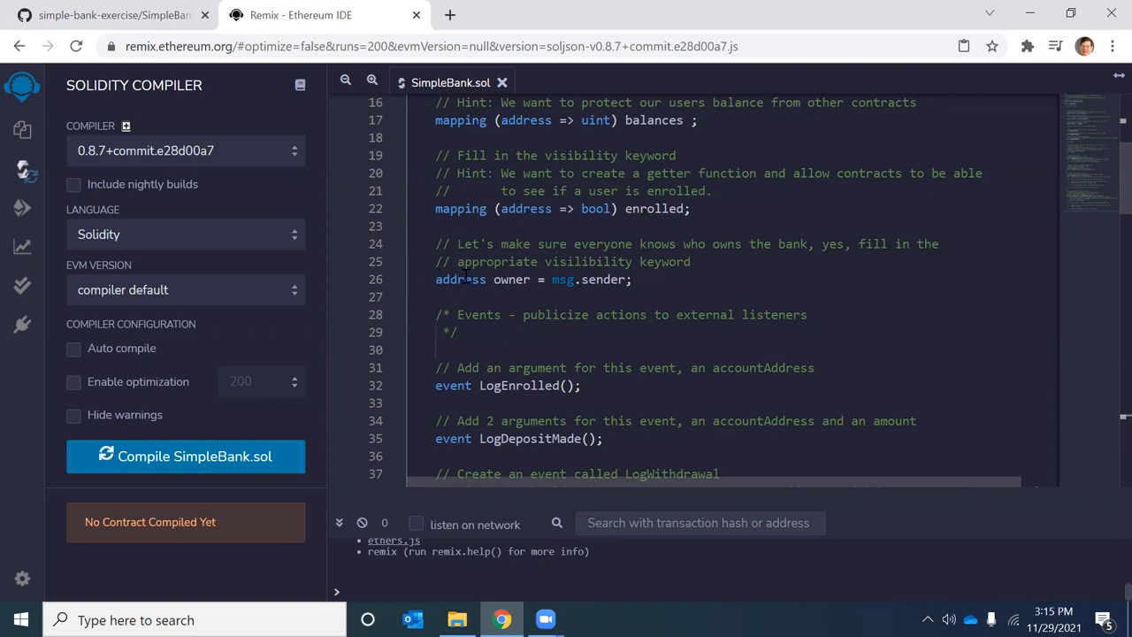
scroll(600, 255, up, 1)
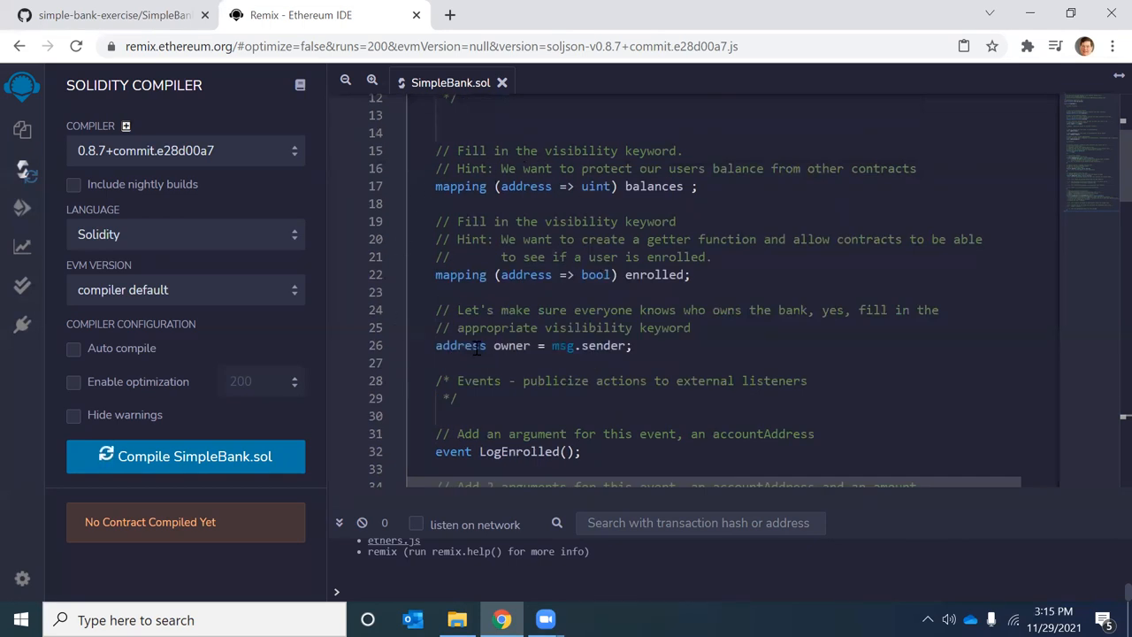
scroll(905, 308, down, 3)
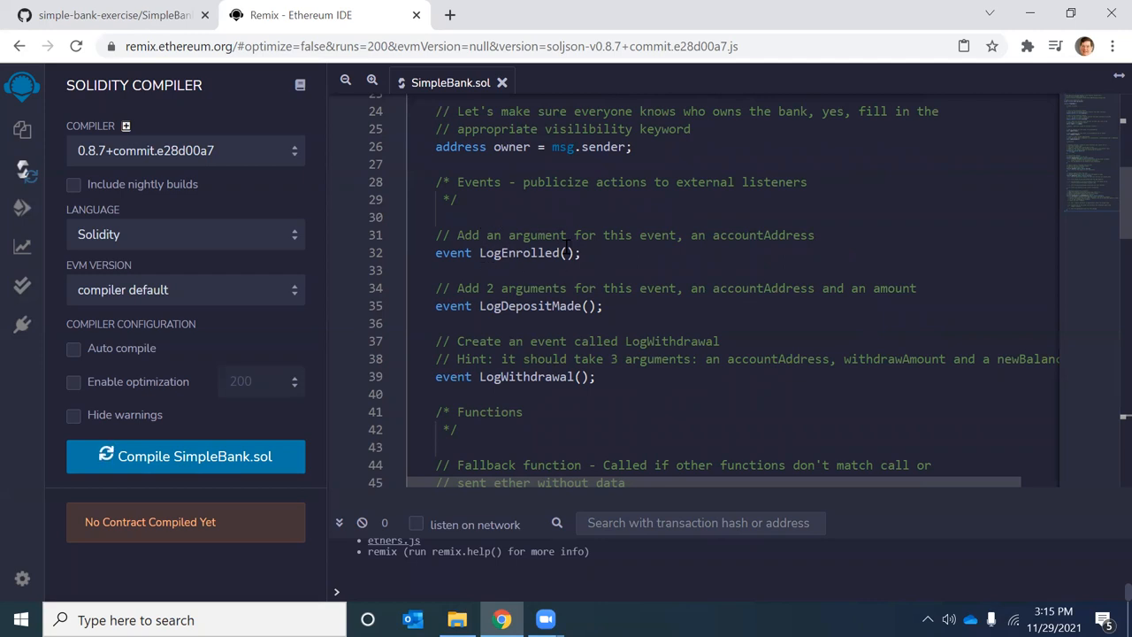
click(571, 253)
click(487, 310)
click(587, 306)
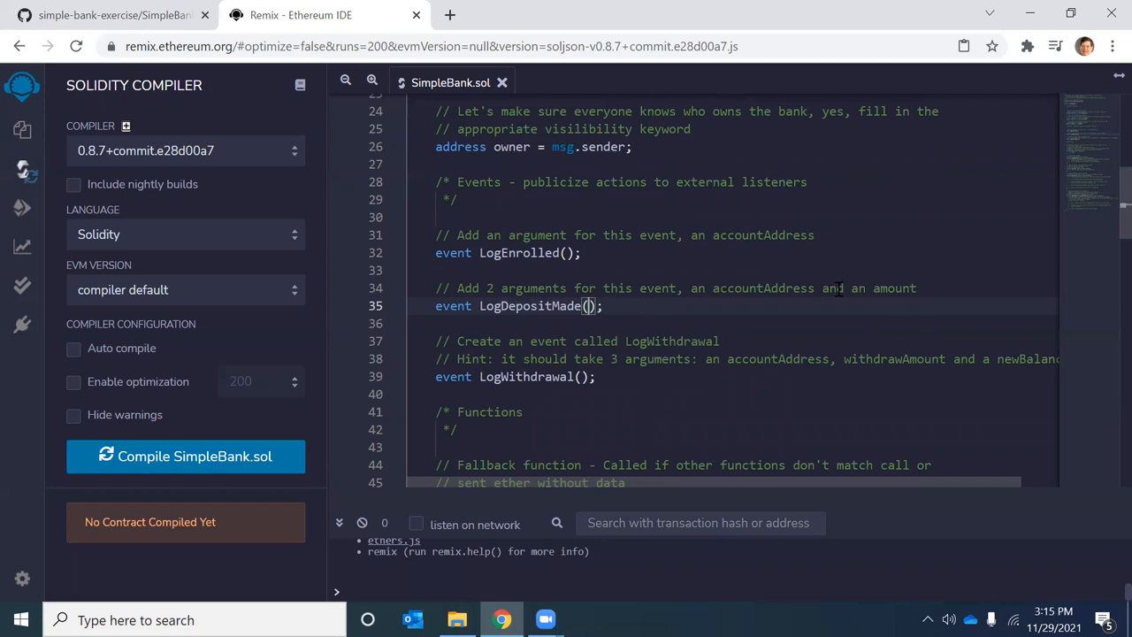
click(583, 376)
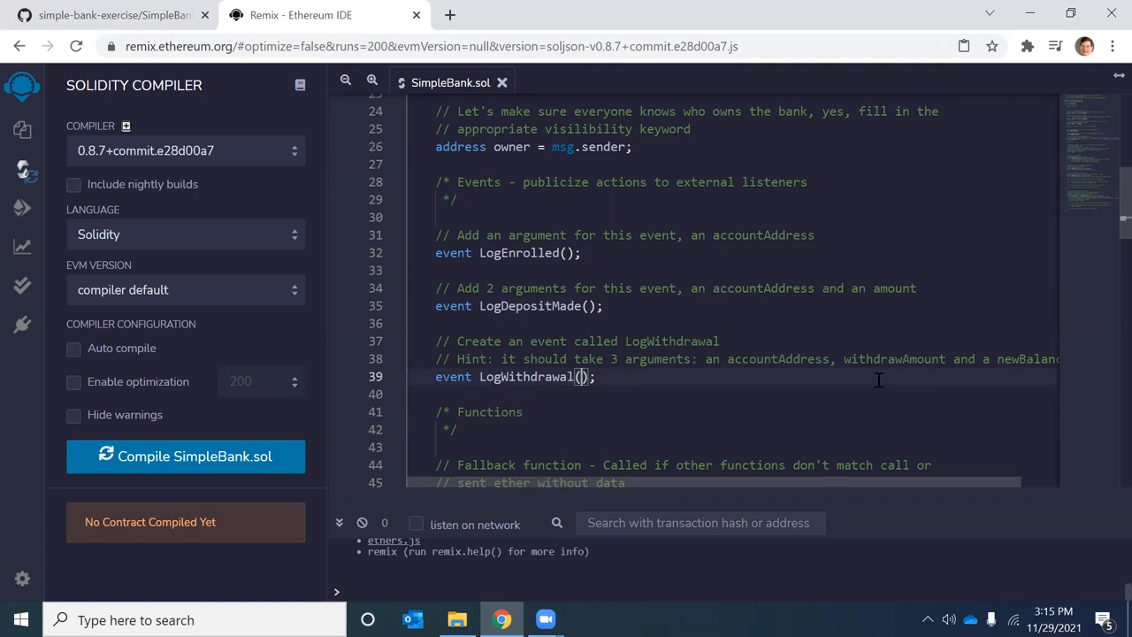
scroll(903, 319, down, 3)
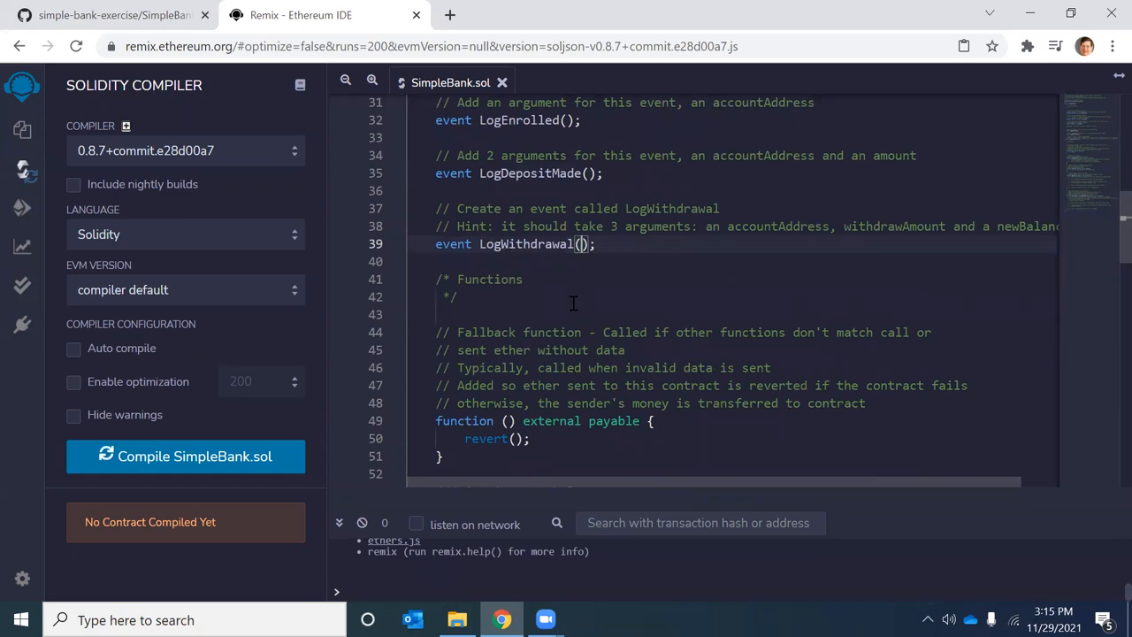
scroll(573, 303, down, 2)
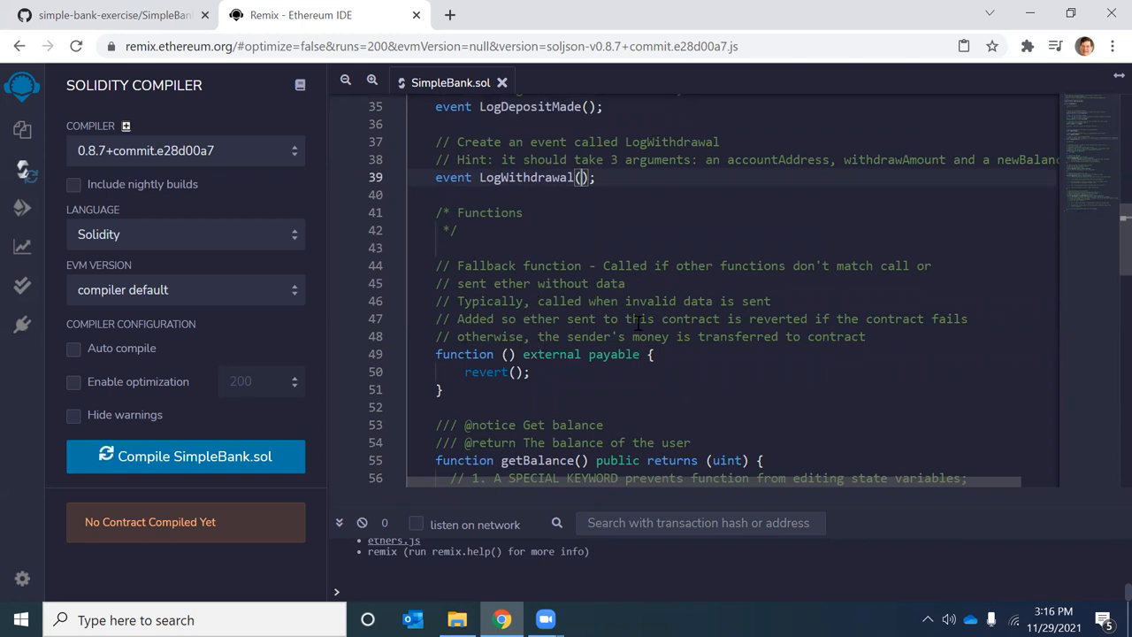
scroll(619, 323, down, 3)
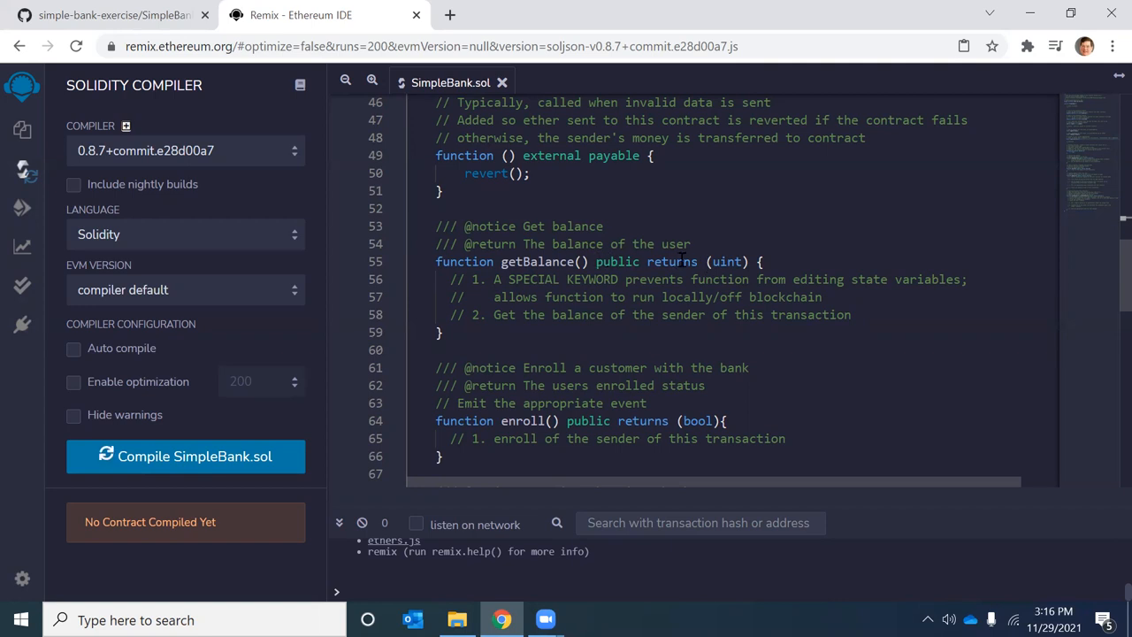
scroll(821, 271, down, 3)
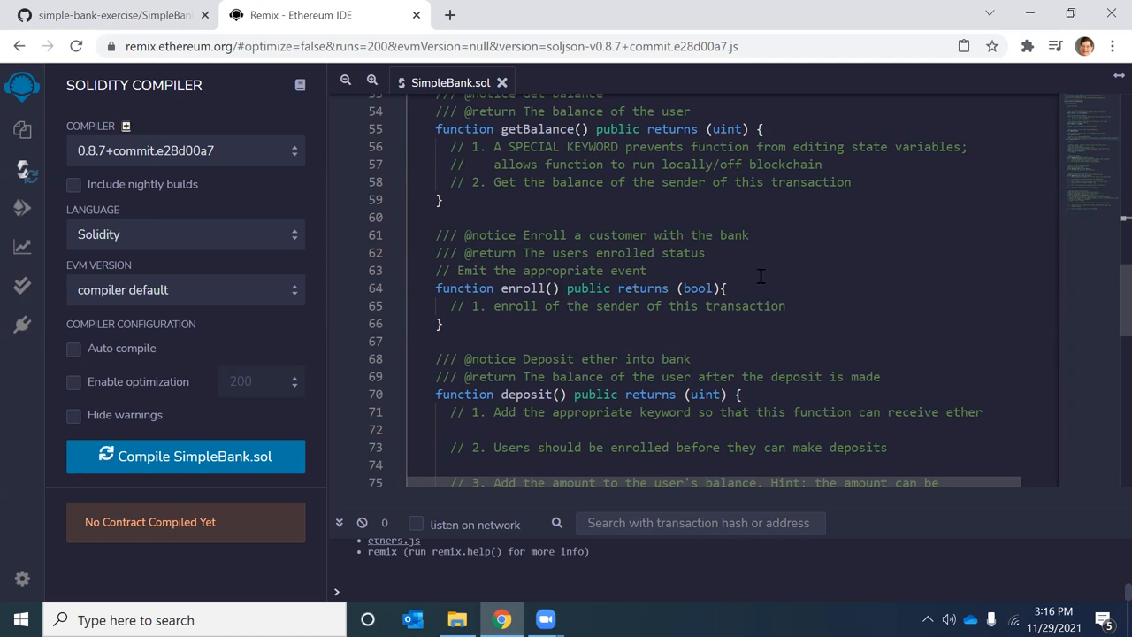
scroll(760, 277, up, 3)
scroll(708, 266, up, 2)
scroll(690, 248, up, 2)
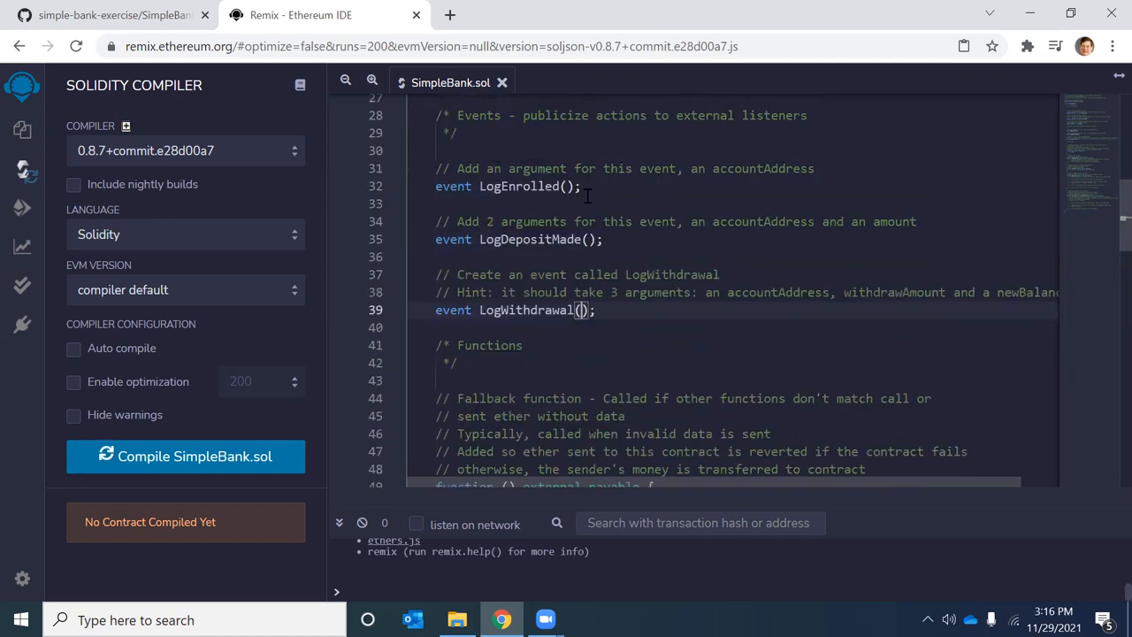
scroll(725, 243, down, 3)
scroll(743, 283, down, 2)
scroll(744, 288, down, 2)
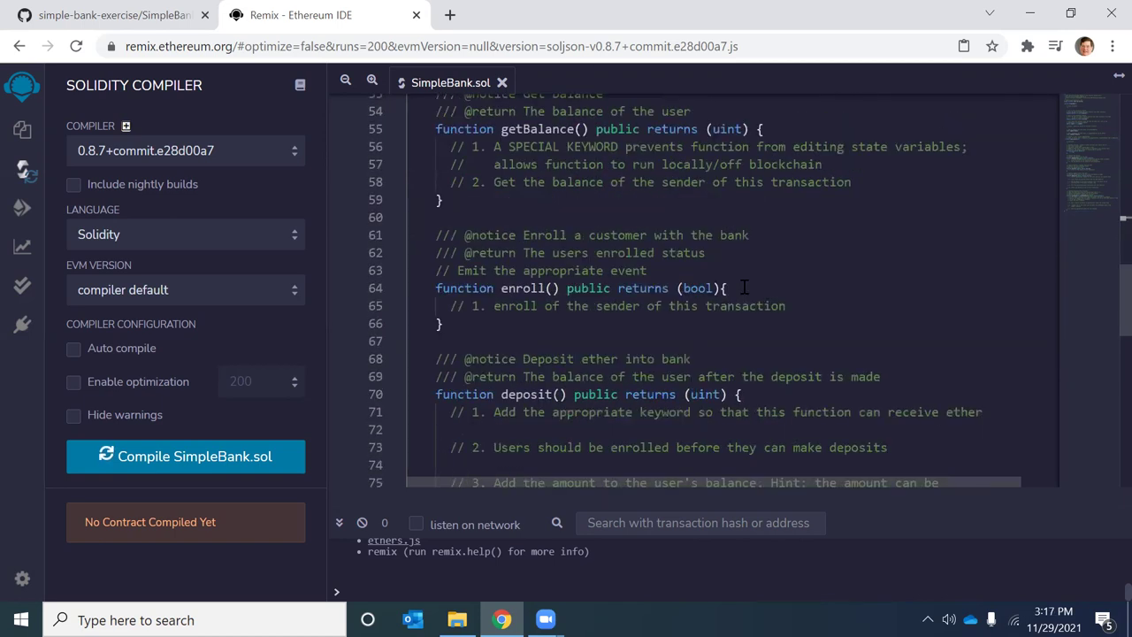
scroll(745, 287, down, 1)
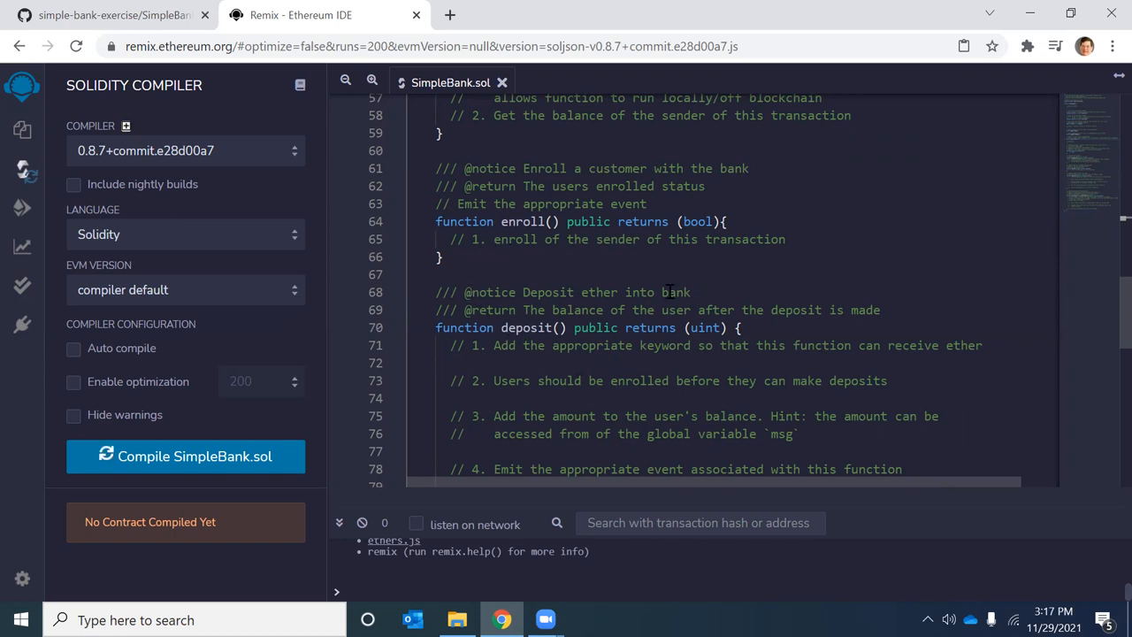
scroll(647, 292, down, 2)
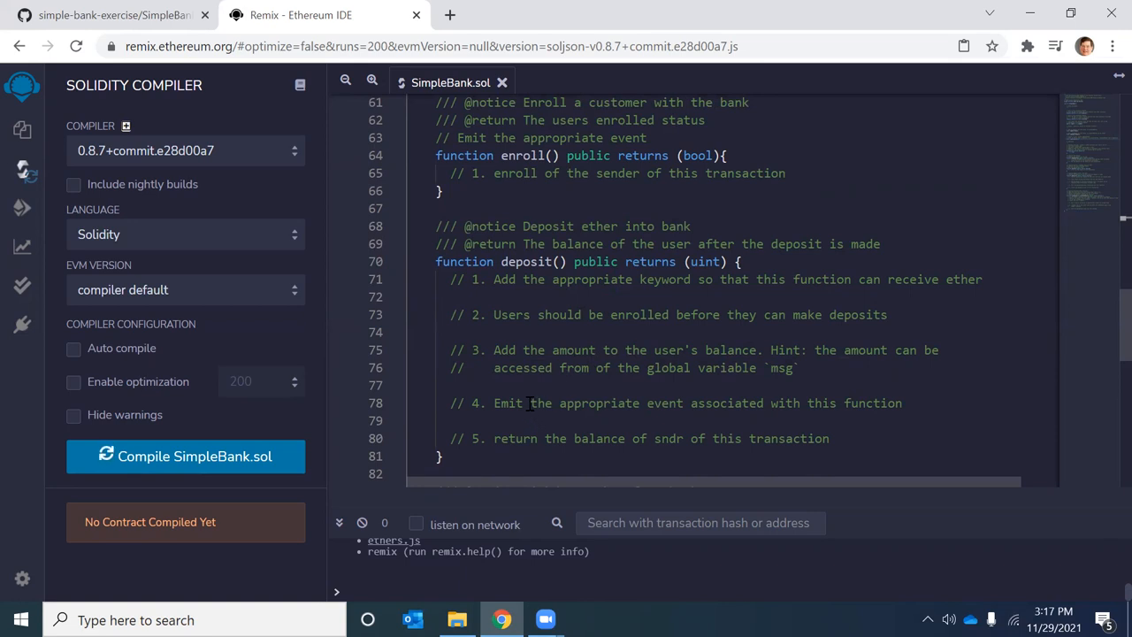
scroll(530, 405, up, 5)
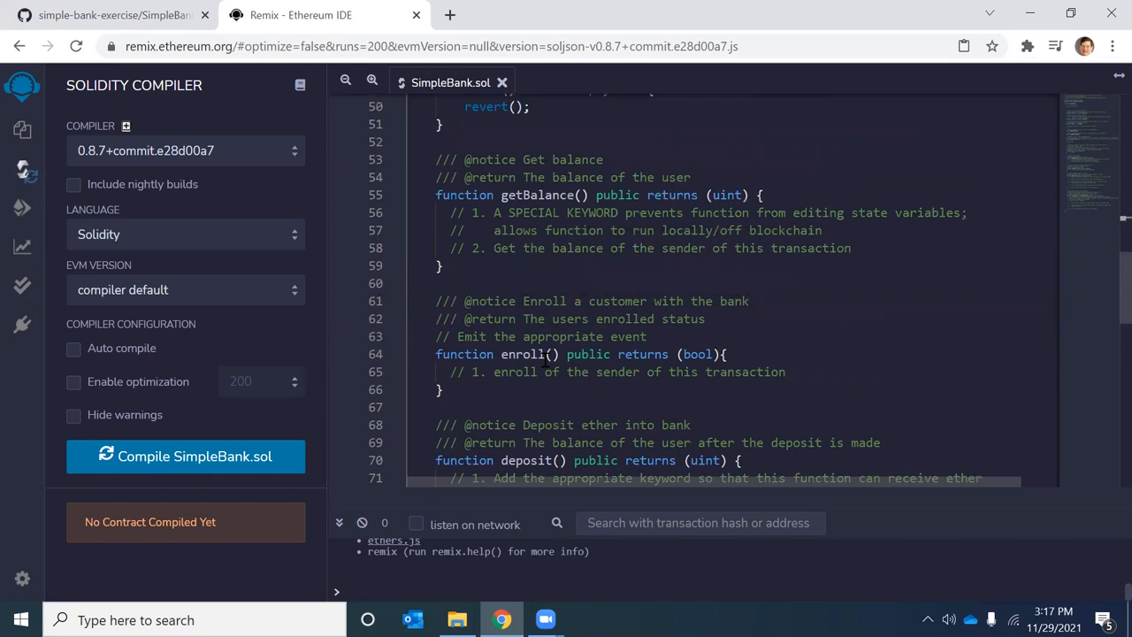
scroll(539, 372, up, 5)
scroll(544, 358, up, 5)
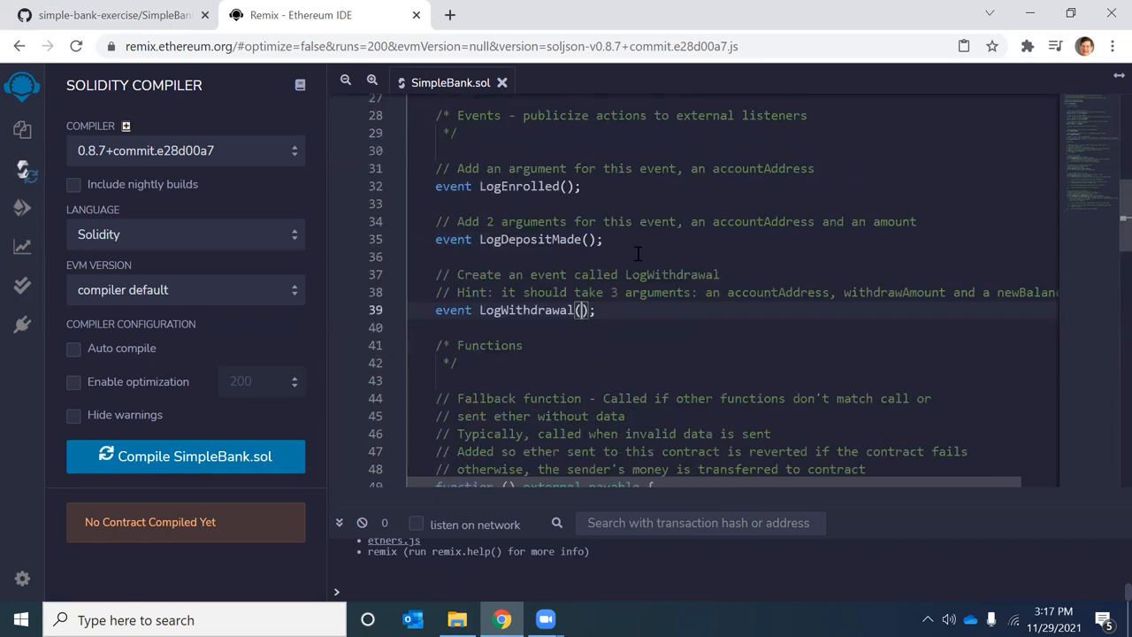
scroll(548, 354, down, 5)
scroll(619, 350, down, 5)
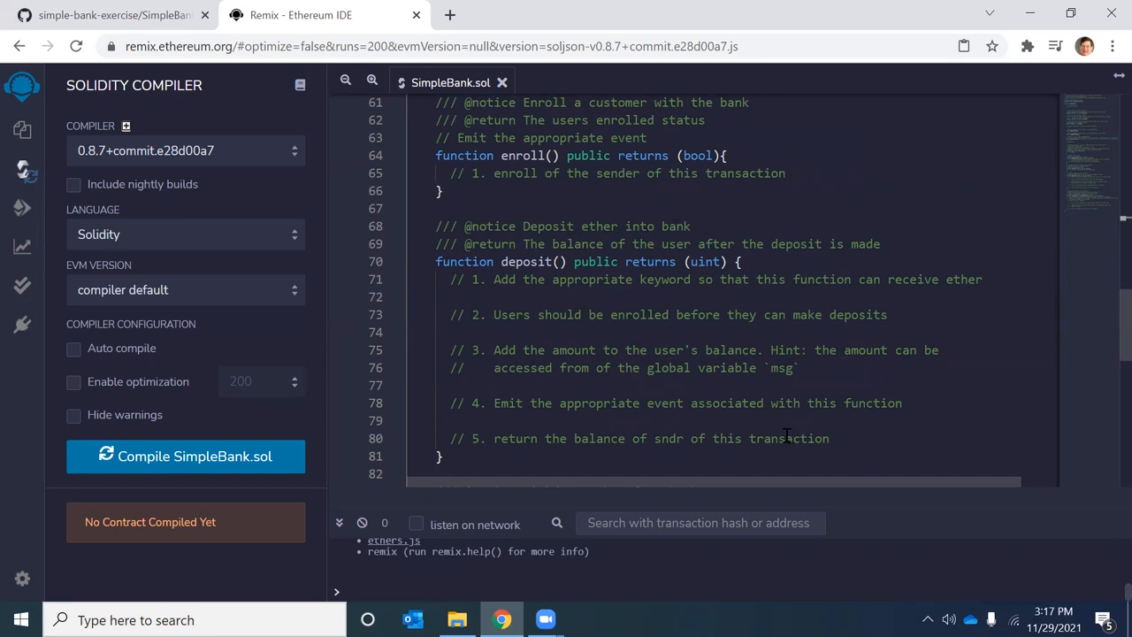
scroll(783, 416, down, 5)
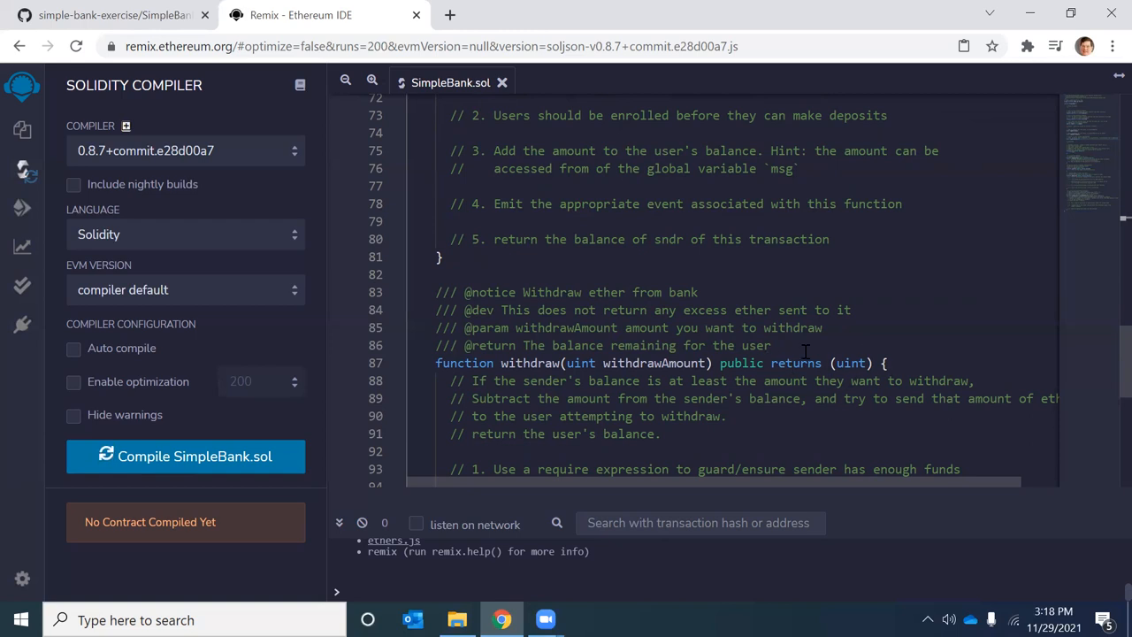
scroll(831, 348, down, 3)
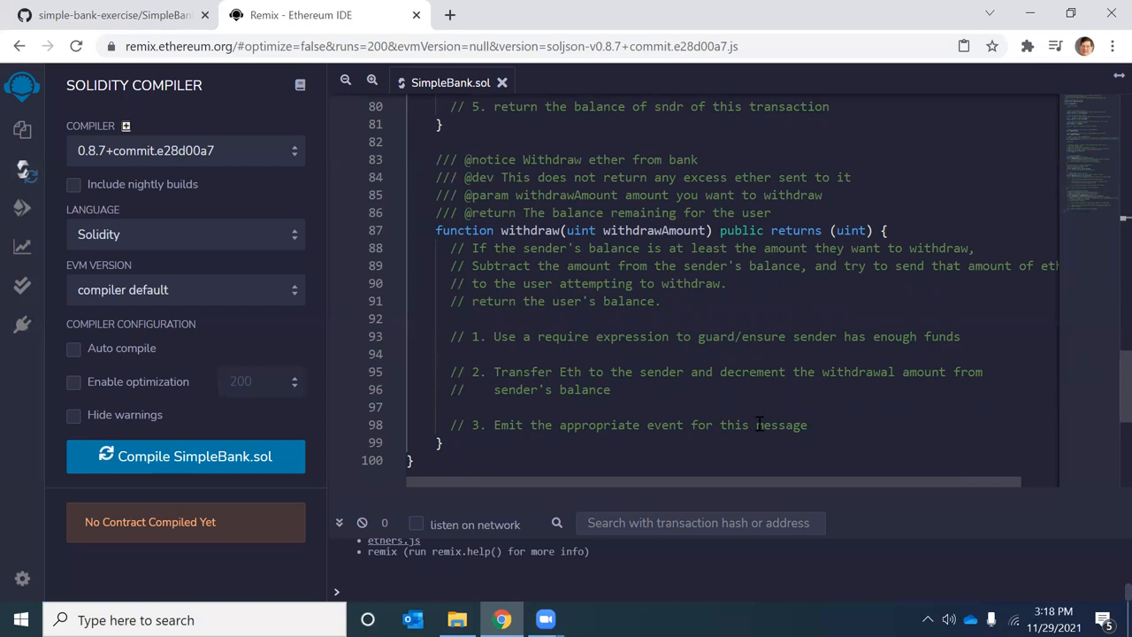
scroll(756, 425, up, 5)
scroll(708, 354, up, 5)
scroll(699, 337, up, 3)
click(693, 311)
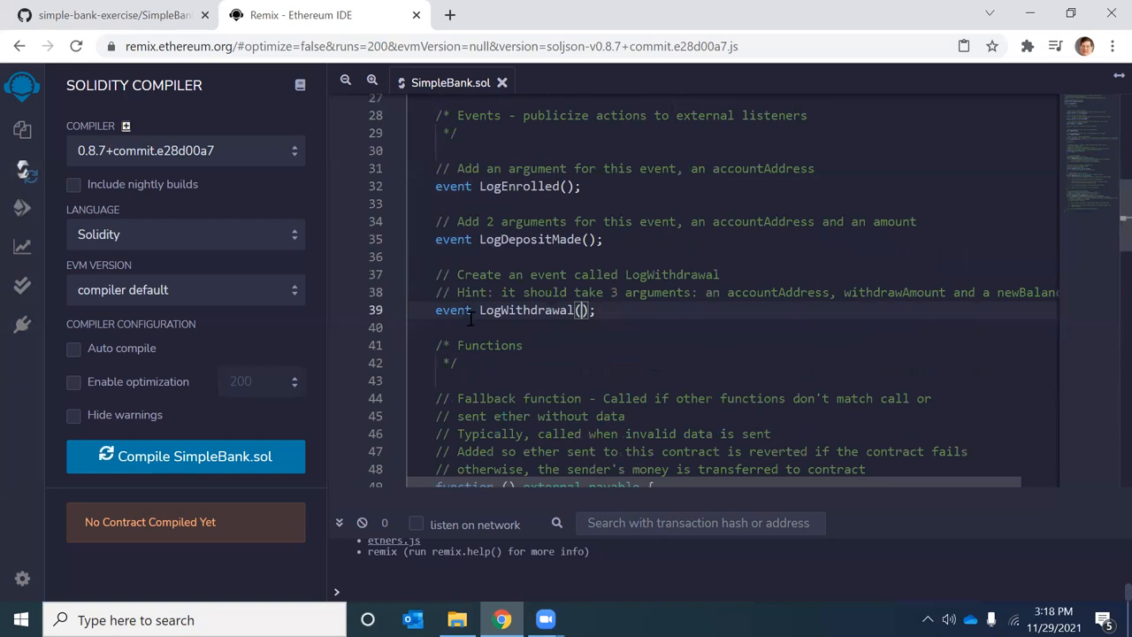
scroll(697, 321, down, 5)
scroll(697, 327, down, 5)
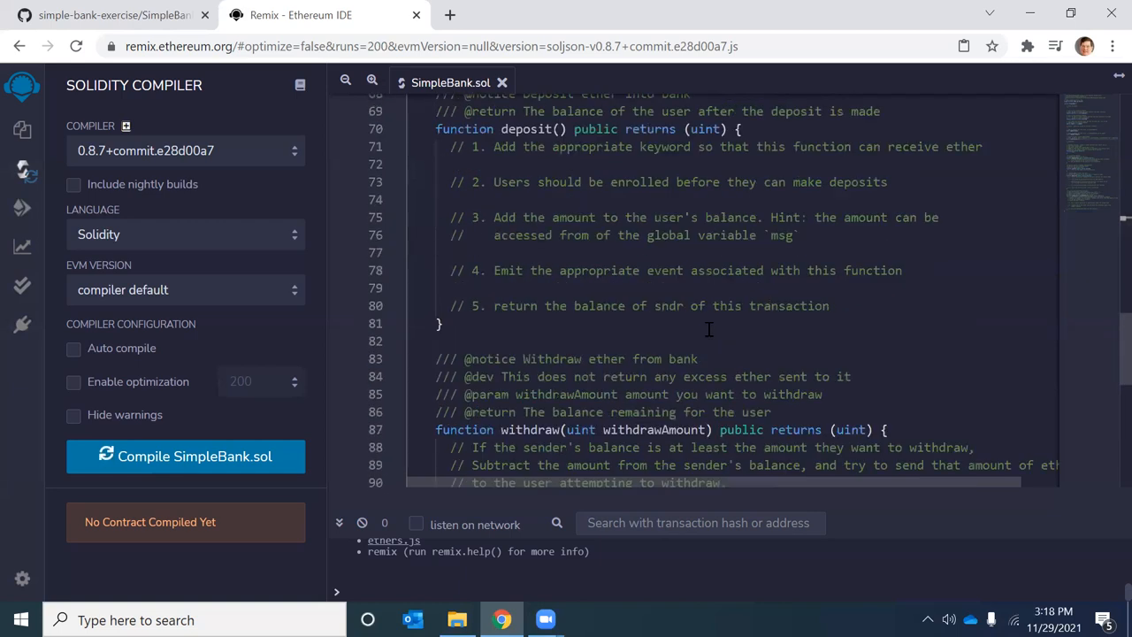
scroll(690, 336, down, 3)
scroll(687, 345, down, 3)
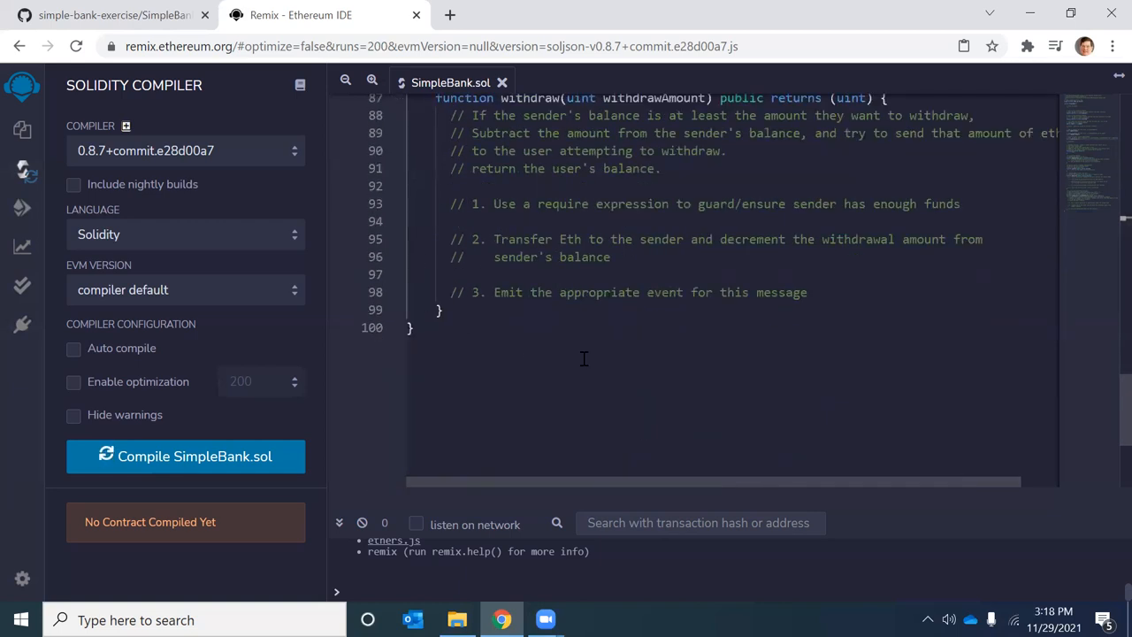
scroll(584, 358, up, 5)
scroll(601, 354, up, 5)
scroll(598, 351, up, 4)
scroll(599, 351, up, 6)
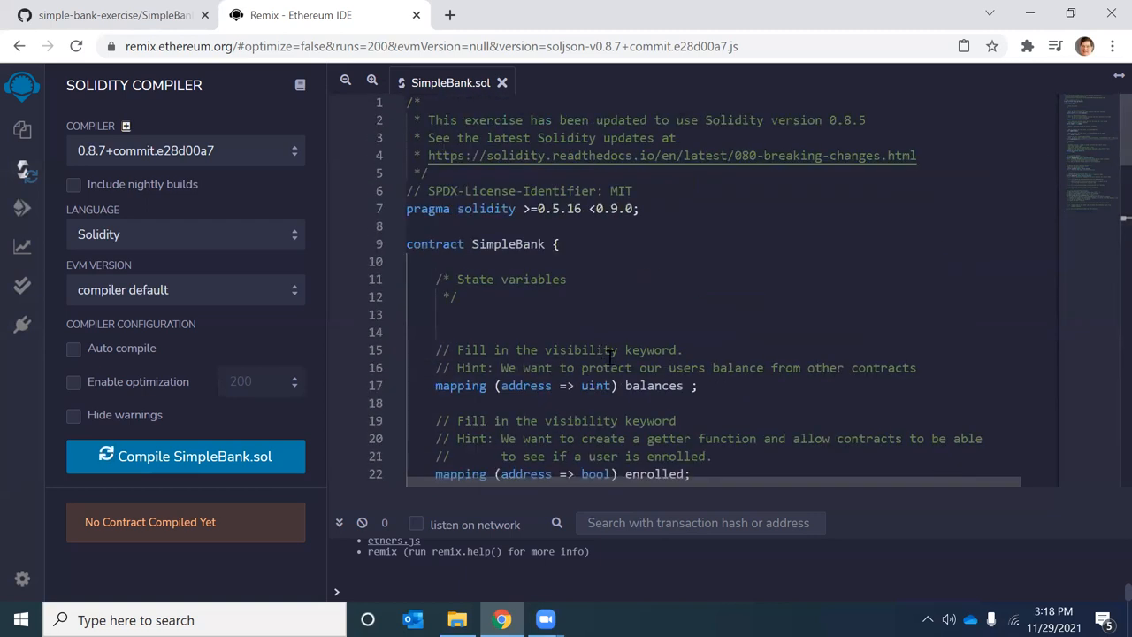
scroll(625, 347, down, 3)
scroll(624, 347, down, 2)
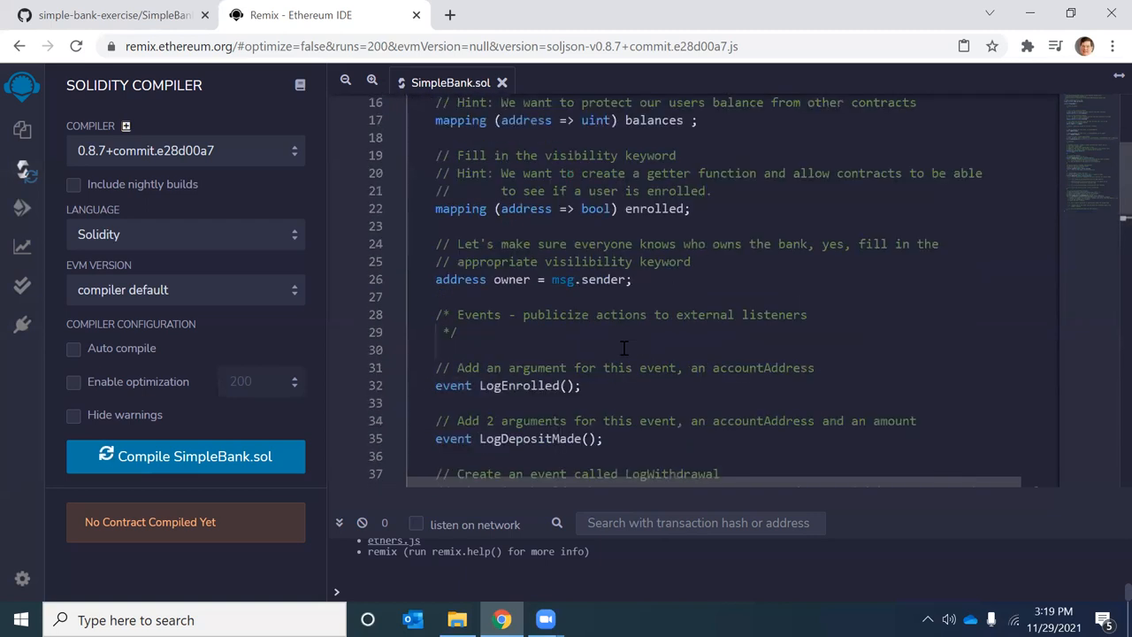
scroll(628, 337, down, 5)
scroll(628, 337, down, 8)
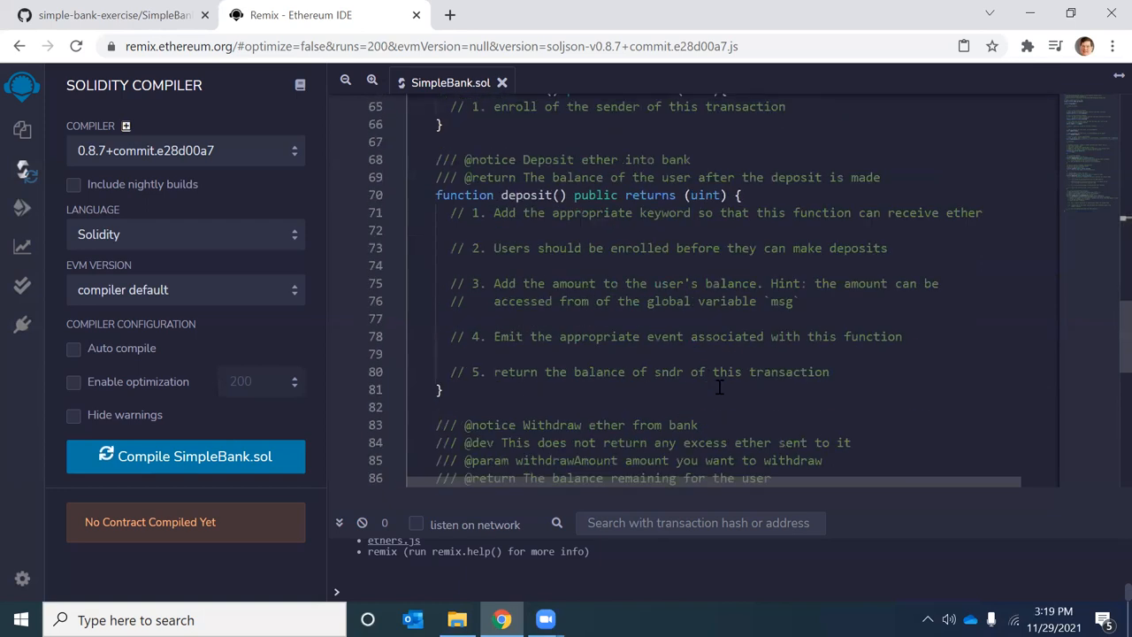
scroll(718, 387, down, 6)
scroll(718, 387, down, 2)
scroll(718, 388, up, 5)
scroll(719, 388, up, 3)
scroll(485, 381, up, 6)
scroll(566, 380, up, 6)
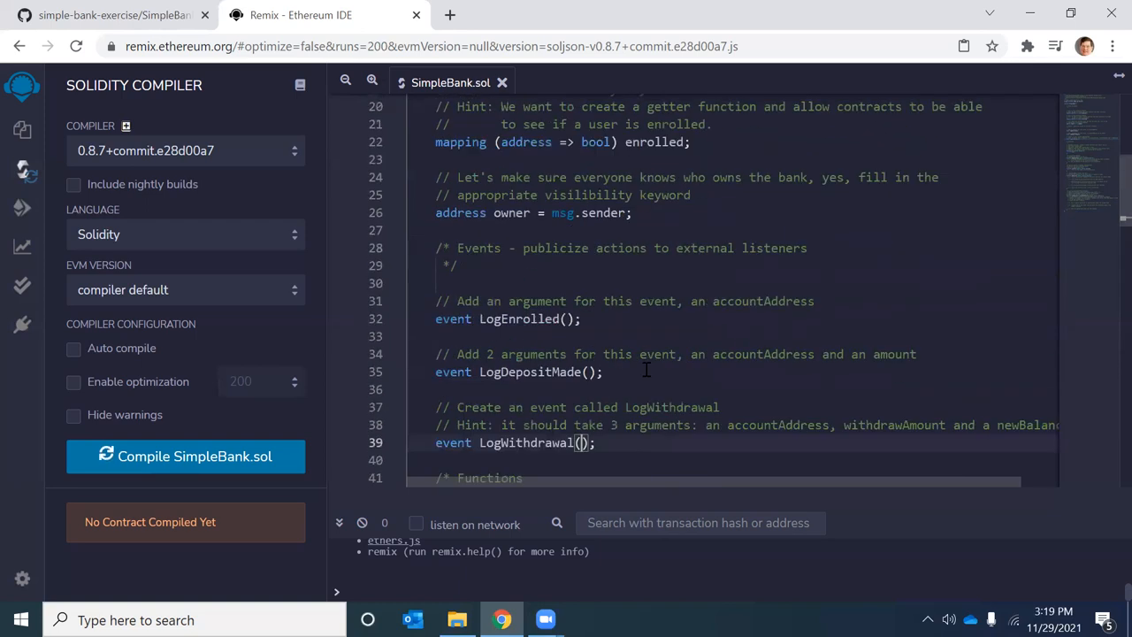
scroll(657, 360, up, 6)
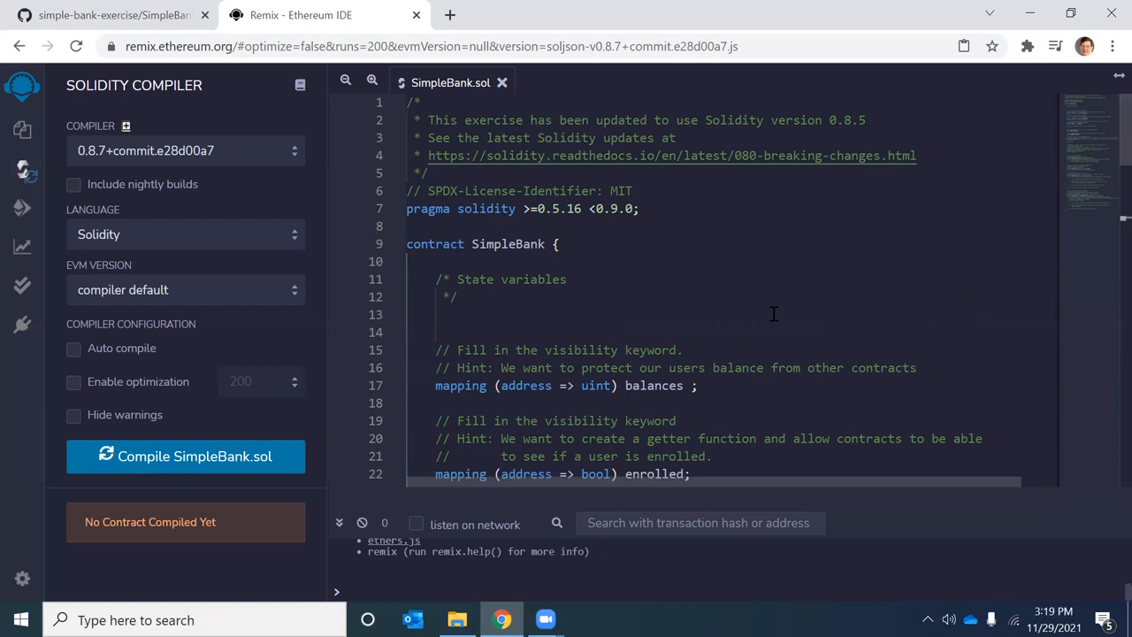
- Check the repository README's Files section, highlighting simpleBank.test.js, then return to Remix
click(96, 21)
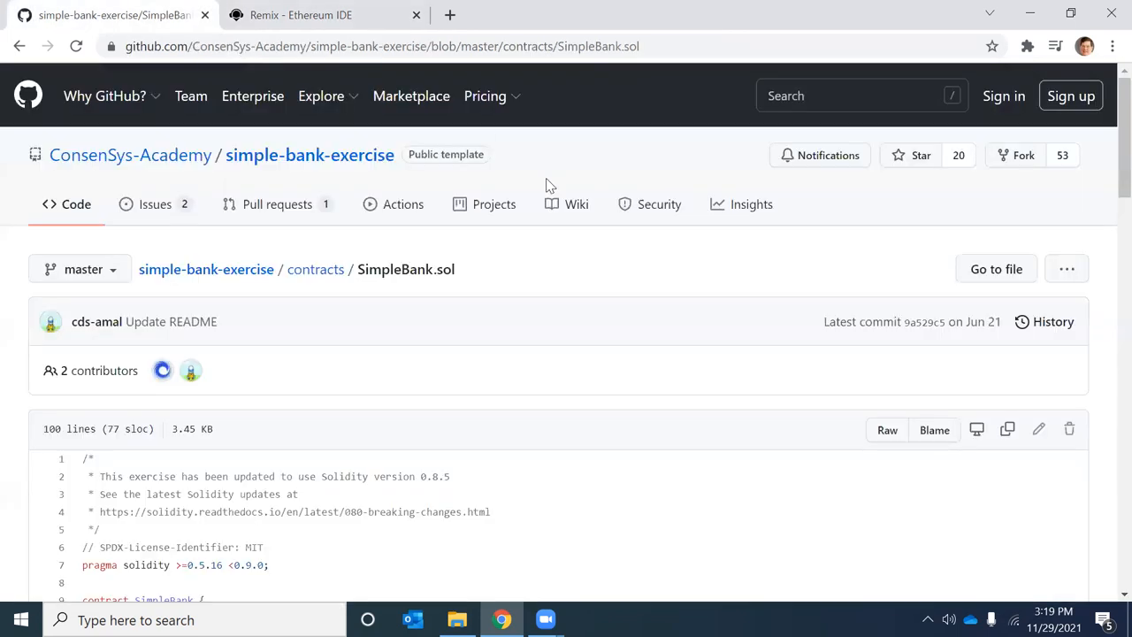
scroll(487, 345, down, 2)
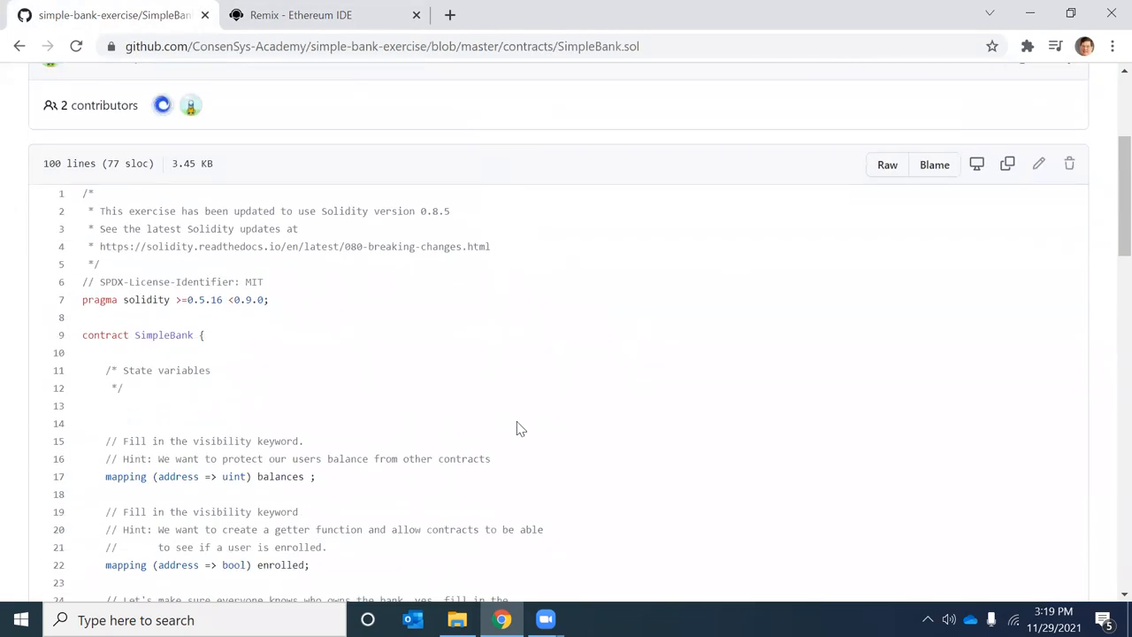
scroll(522, 425, down, 3)
scroll(522, 425, up, 6)
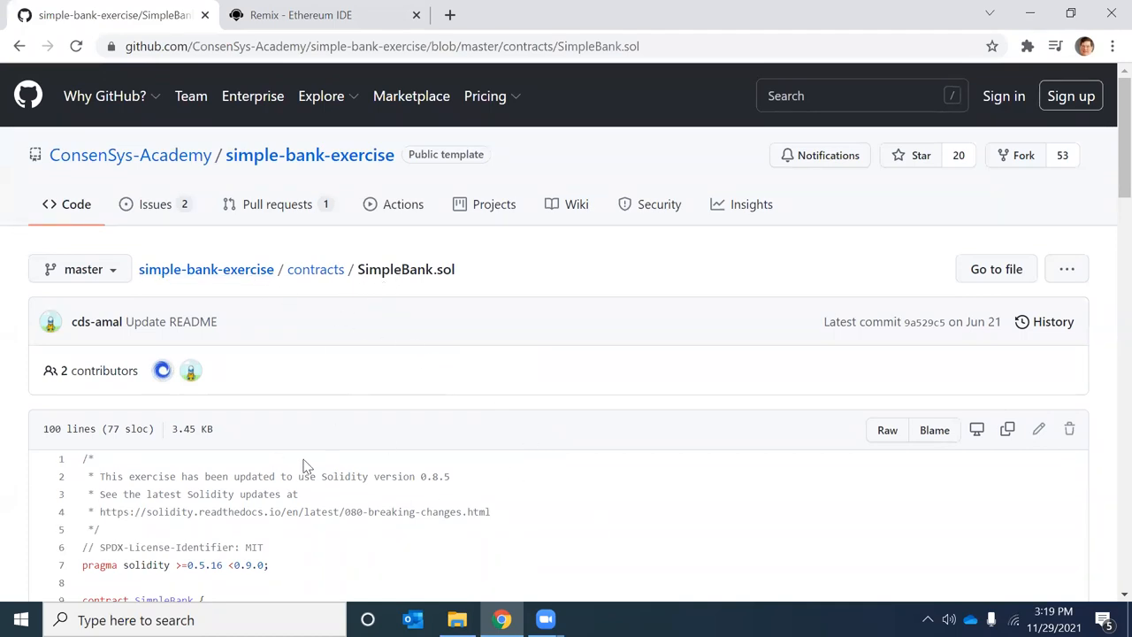
click(207, 269)
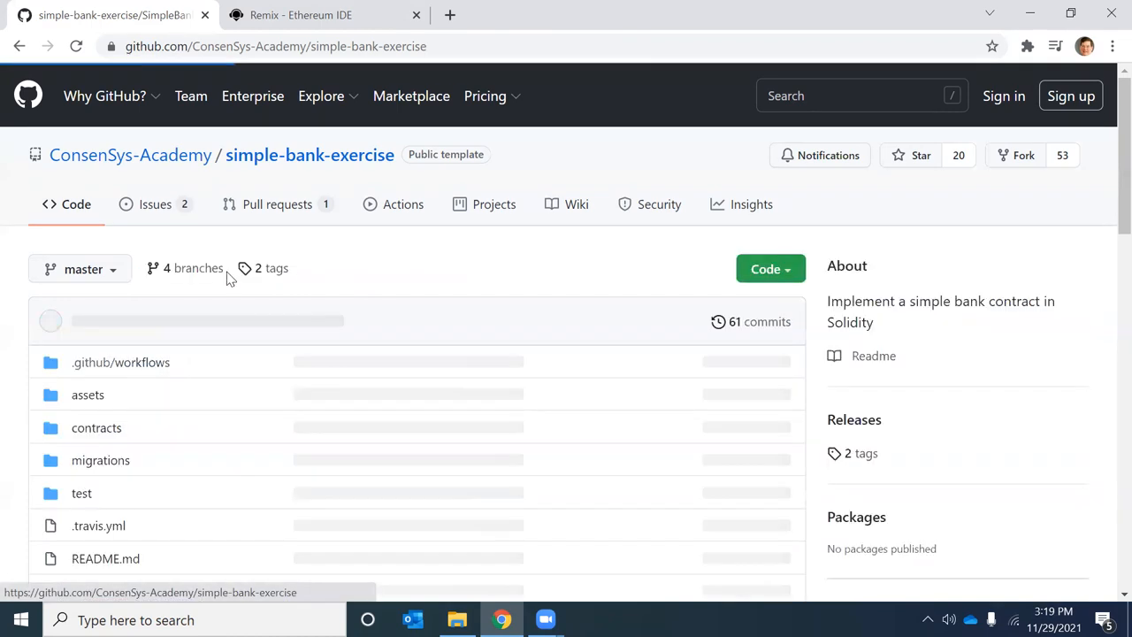
scroll(611, 415, down, 5)
scroll(535, 400, down, 4)
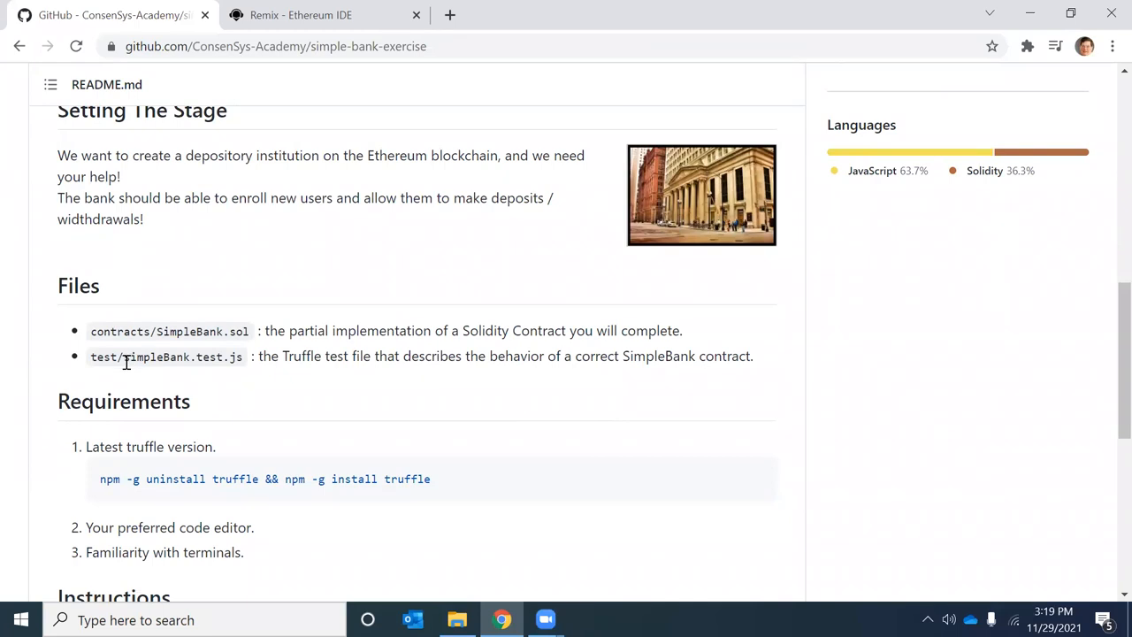
drag(123, 357, 239, 356)
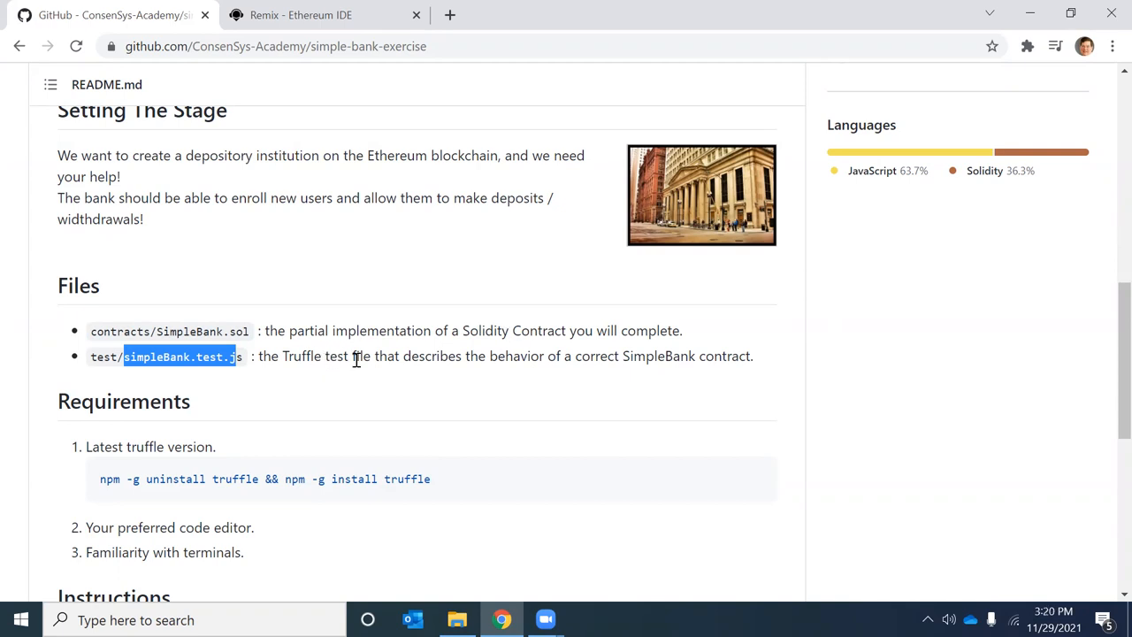
scroll(353, 358, up, 10)
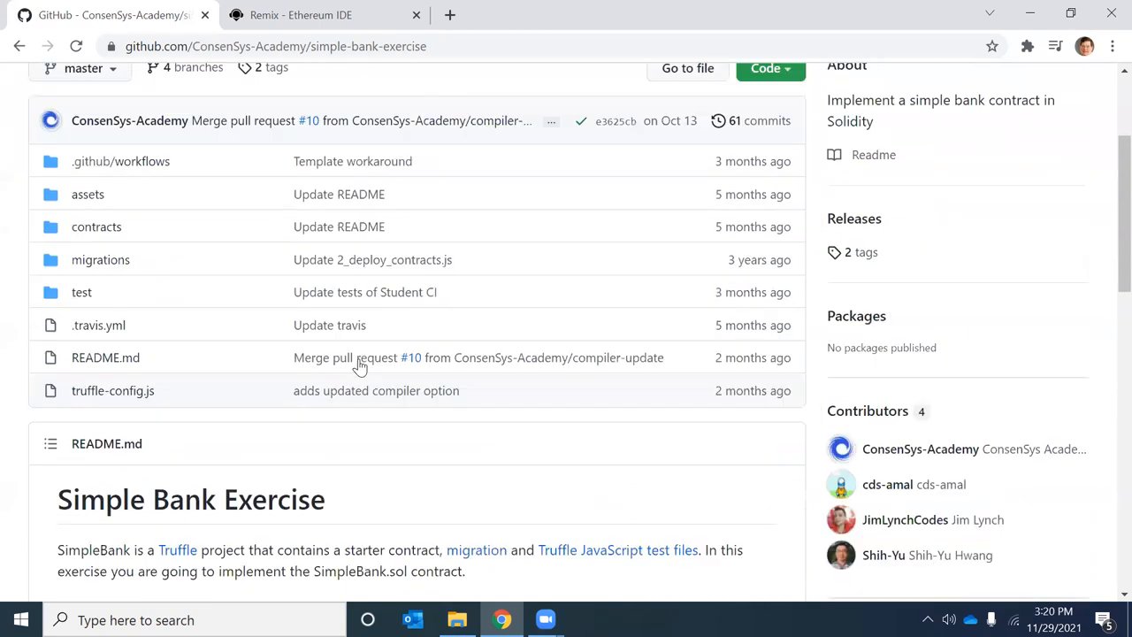
scroll(353, 358, up, 5)
click(301, 15)
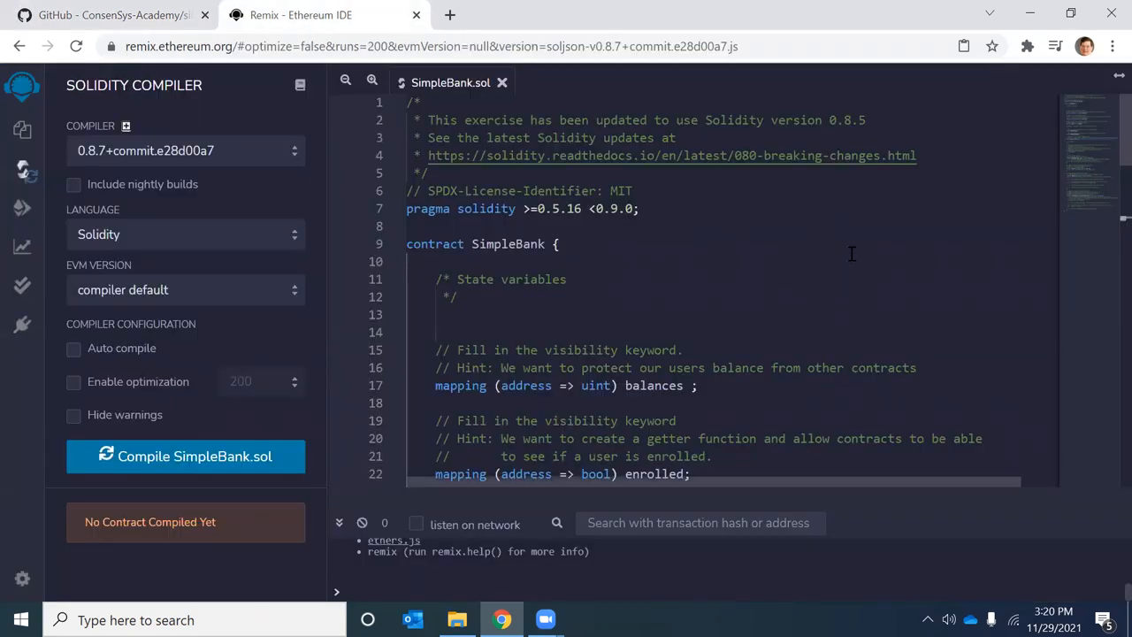
mouse_move(1126, 133)
mouse_down()
mouse_move(1107, 446)
mouse_move(1126, 106)
mouse_up()
- Go back to the repository page and enter its test folder
click(113, 15)
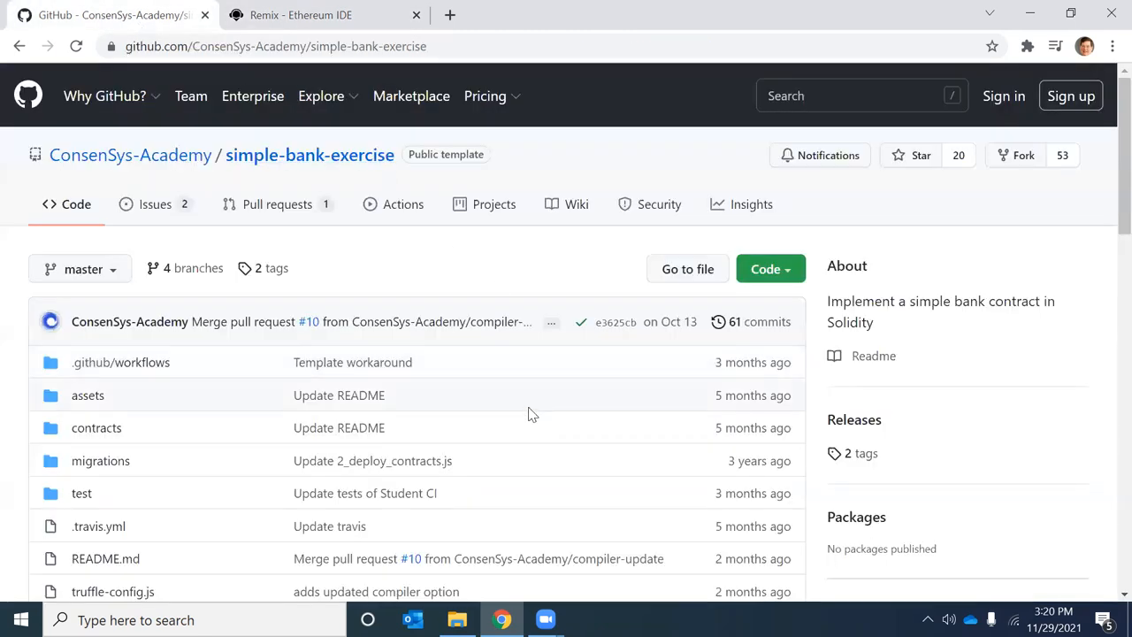
scroll(457, 351, down, 5)
scroll(436, 310, down, 5)
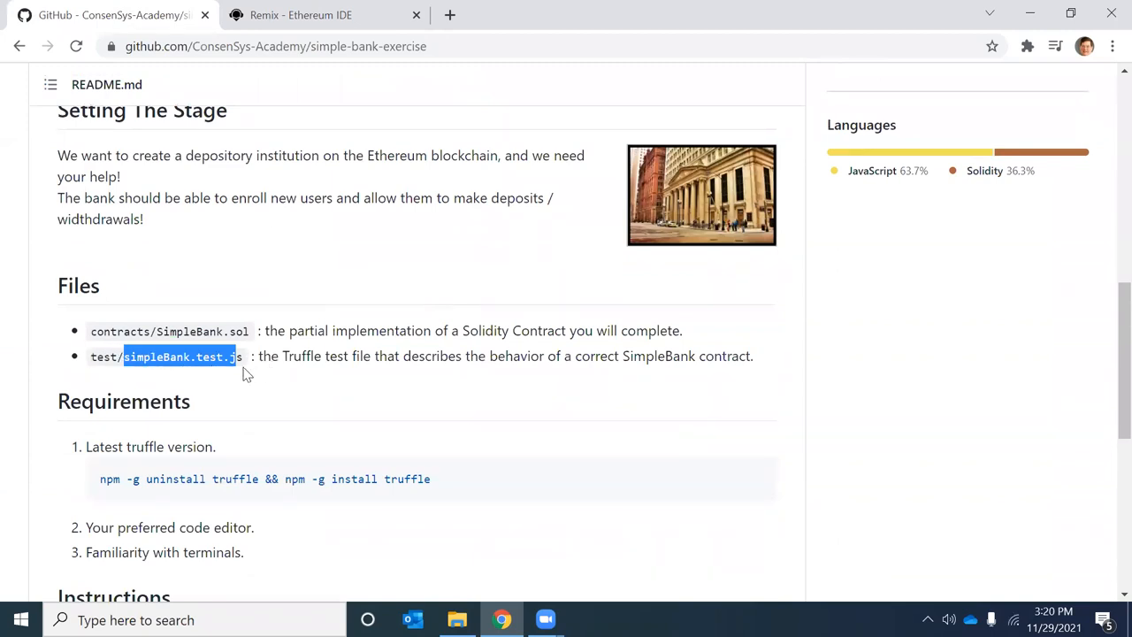
click(337, 375)
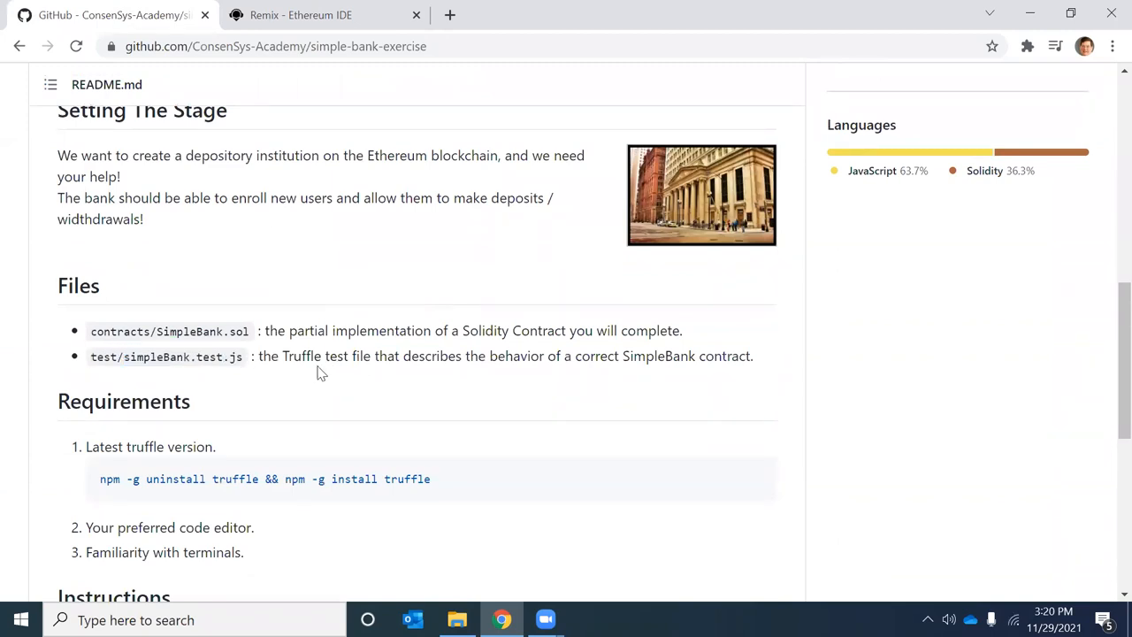
scroll(318, 372, up, 10)
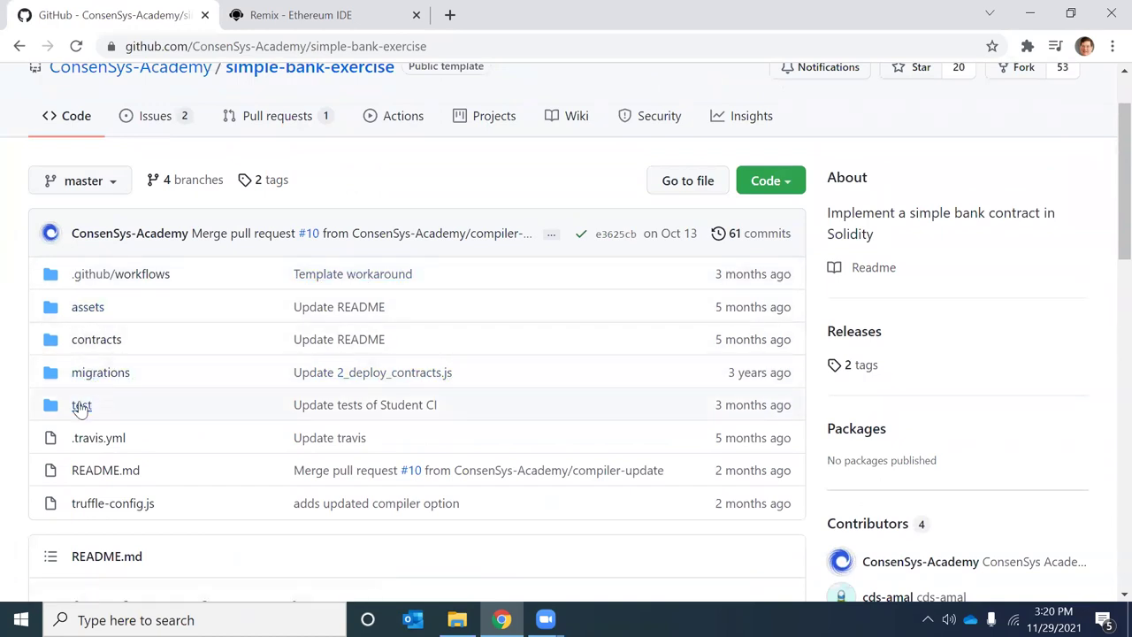
click(82, 404)
- View simpleBank.test.js, highlighting the enrolled-addresses test, owner message and enroll balance error
click(113, 428)
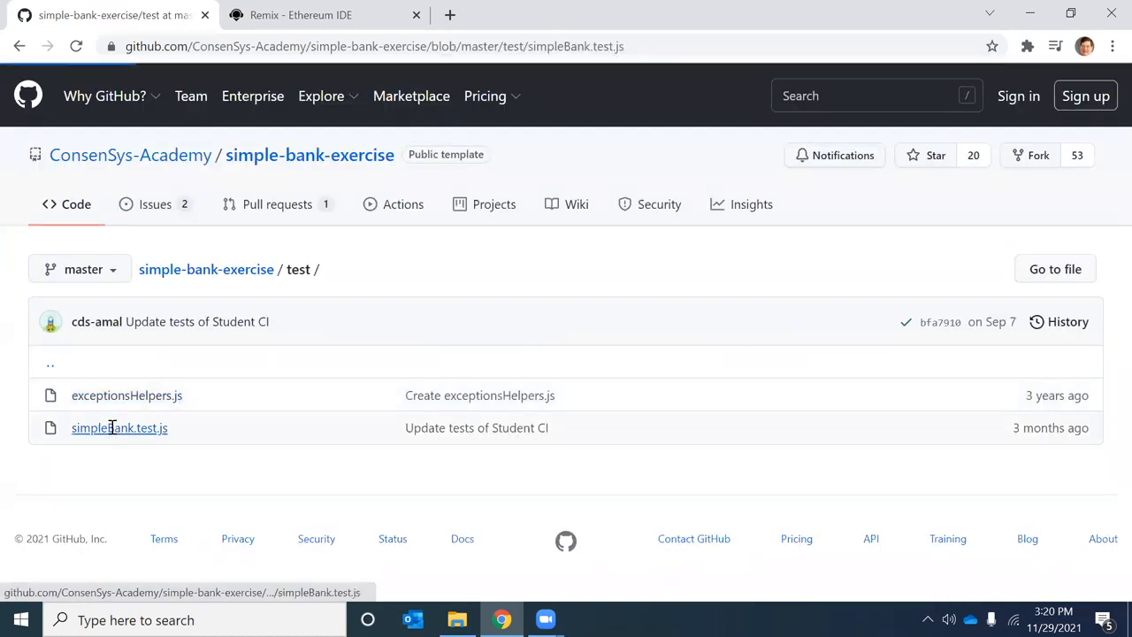
scroll(543, 354, down, 5)
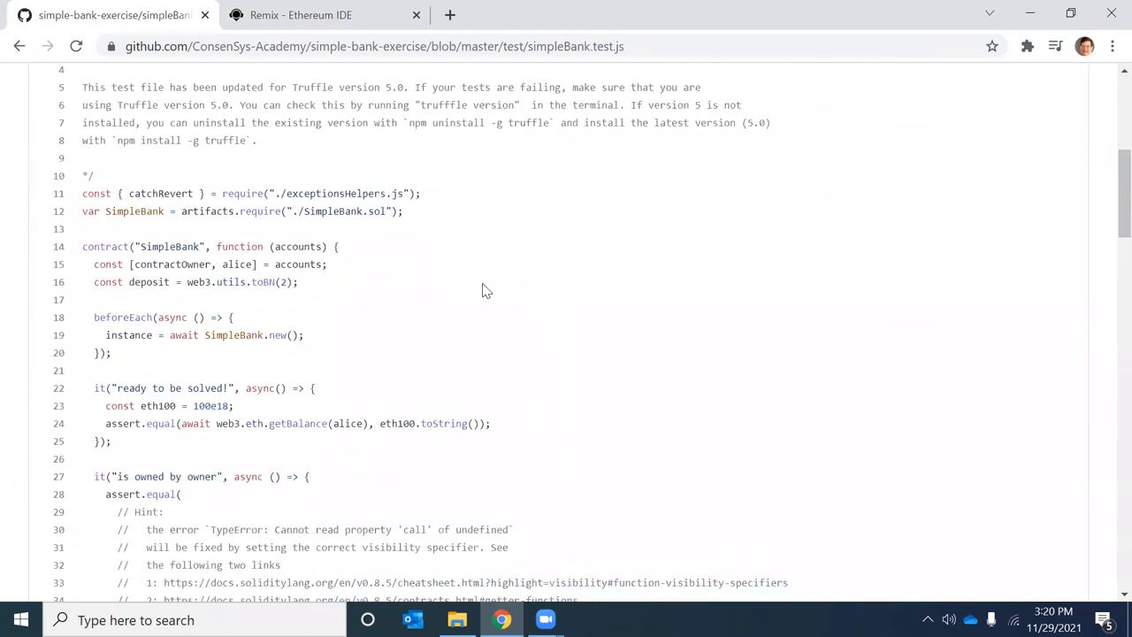
scroll(495, 287, down, 3)
scroll(531, 278, down, 2)
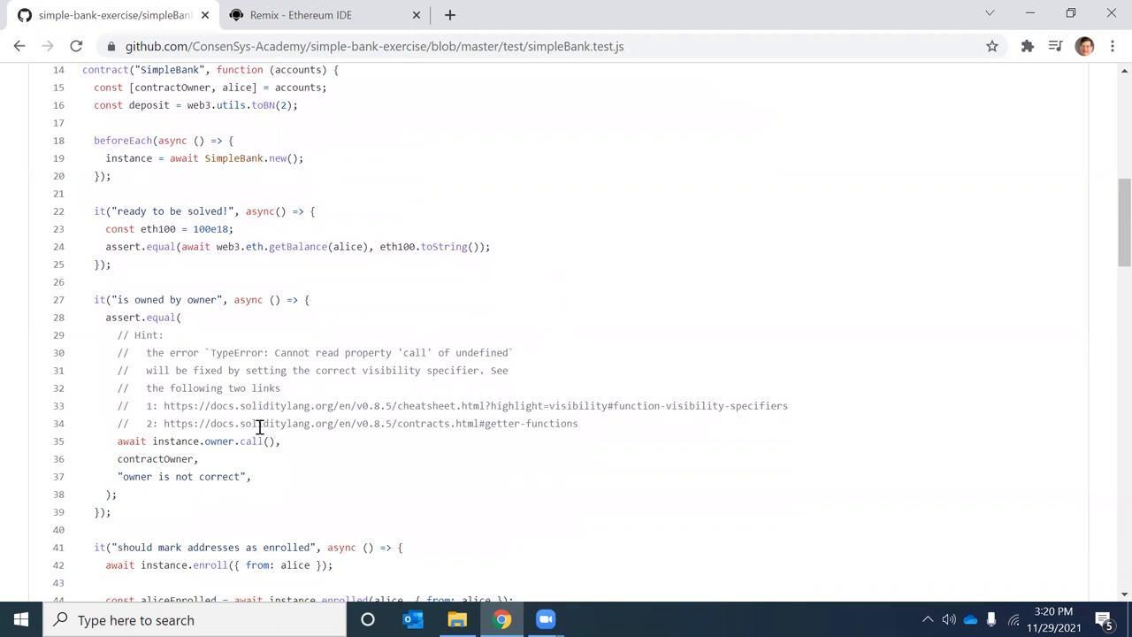
scroll(451, 495, down, 3)
scroll(434, 442, down, 2)
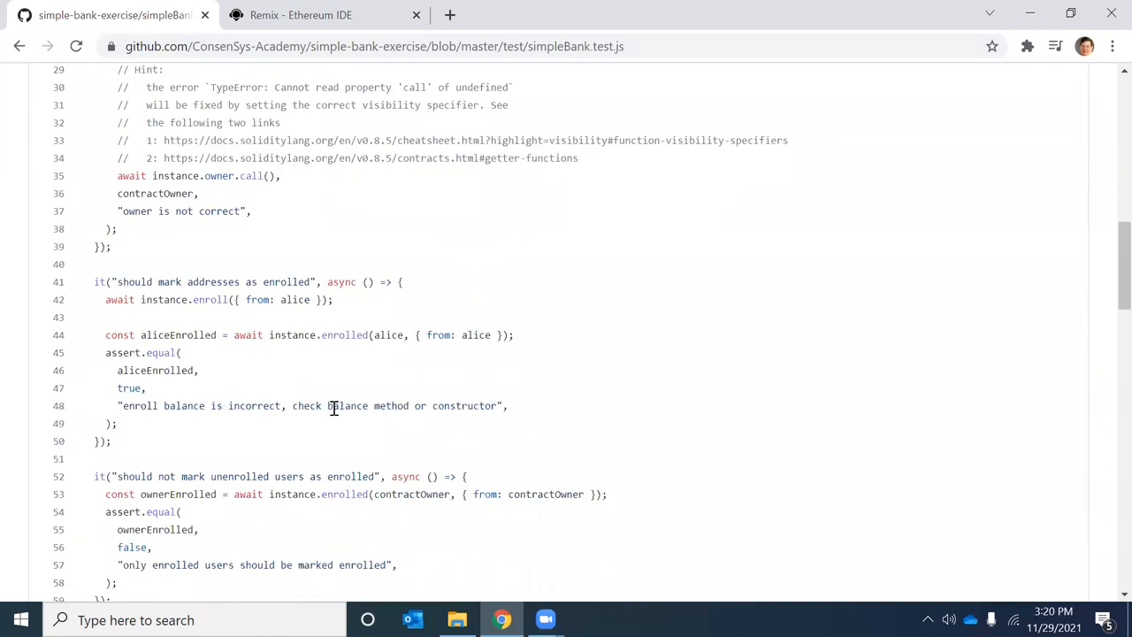
drag(155, 281, 312, 282)
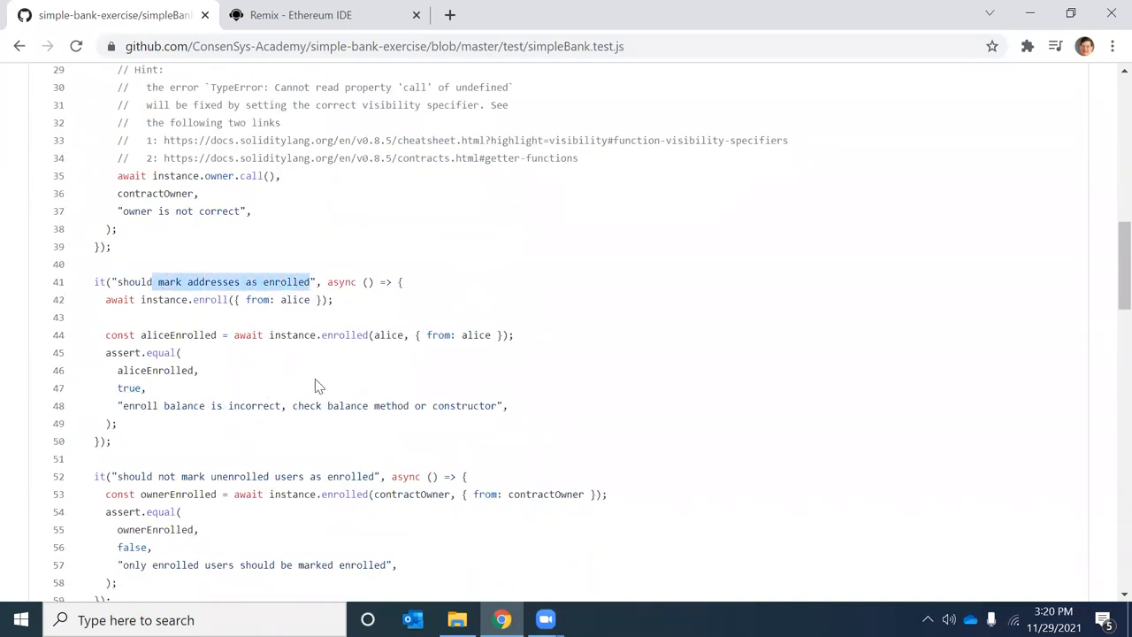
scroll(358, 381, down, 1)
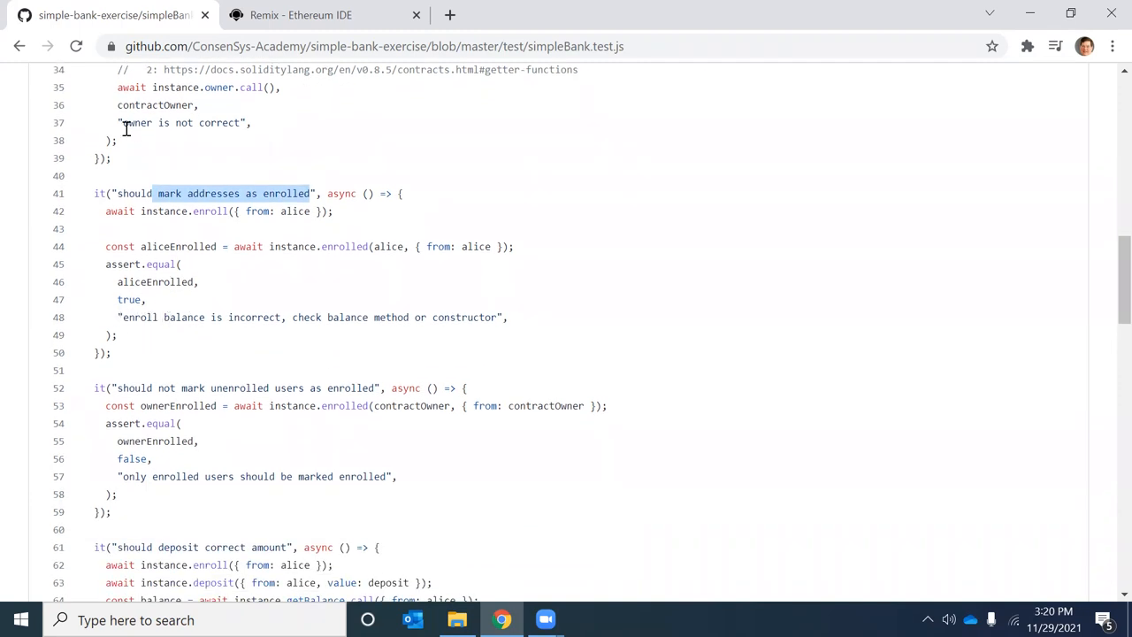
drag(117, 123, 253, 123)
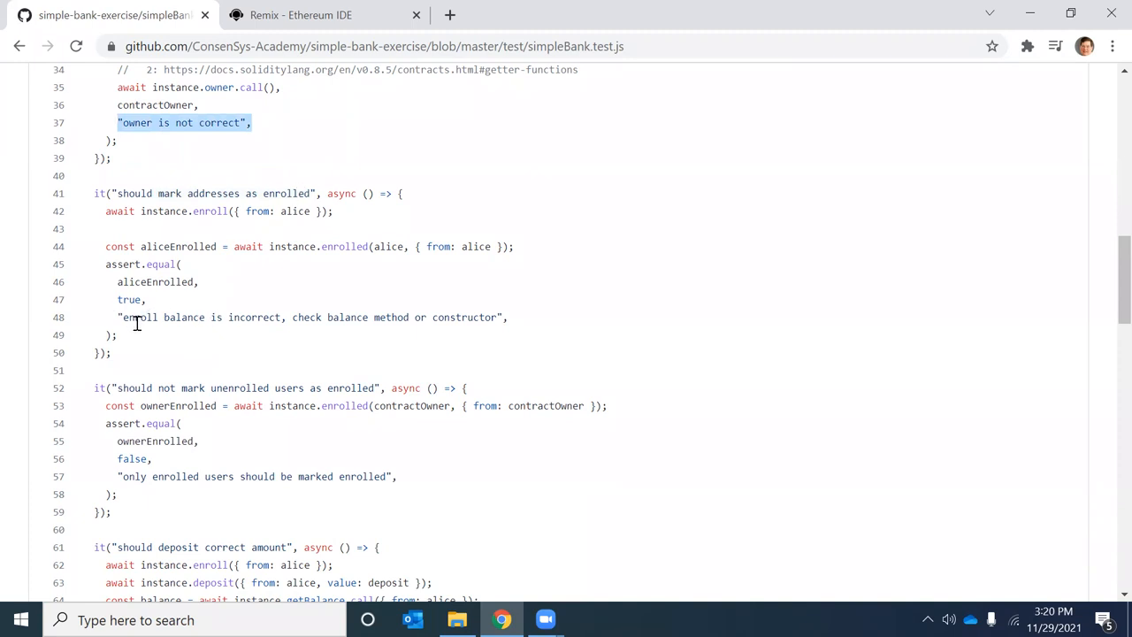
drag(134, 321, 272, 324)
scroll(445, 387, down, 3)
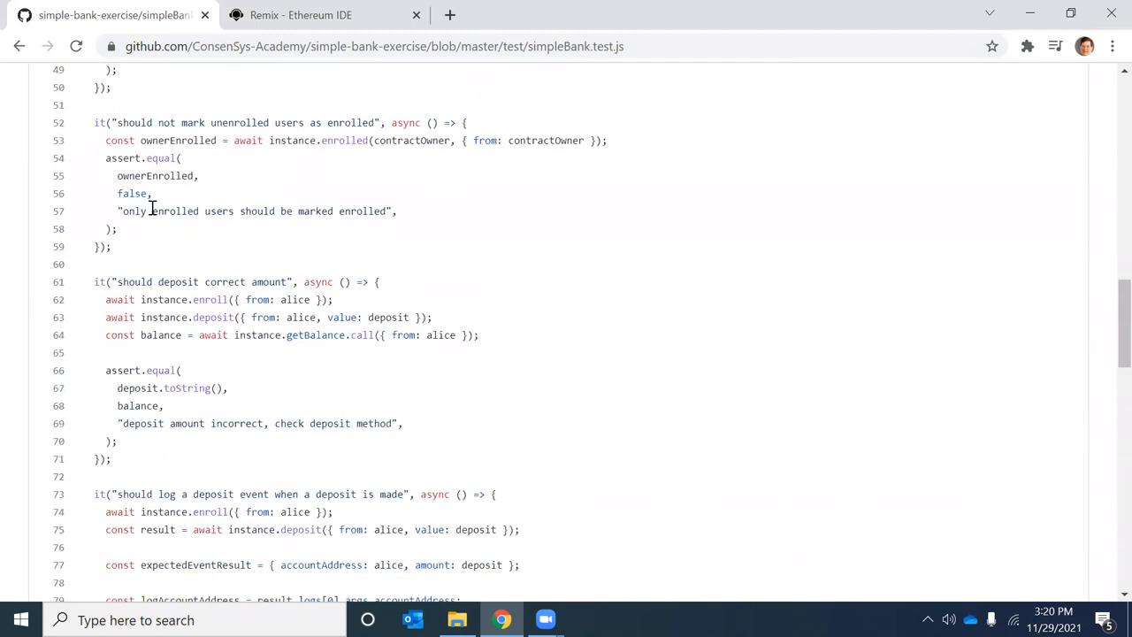
- Highlight the unenrolled-users test and the 'should deposit correct amount' test
drag(153, 212, 245, 215)
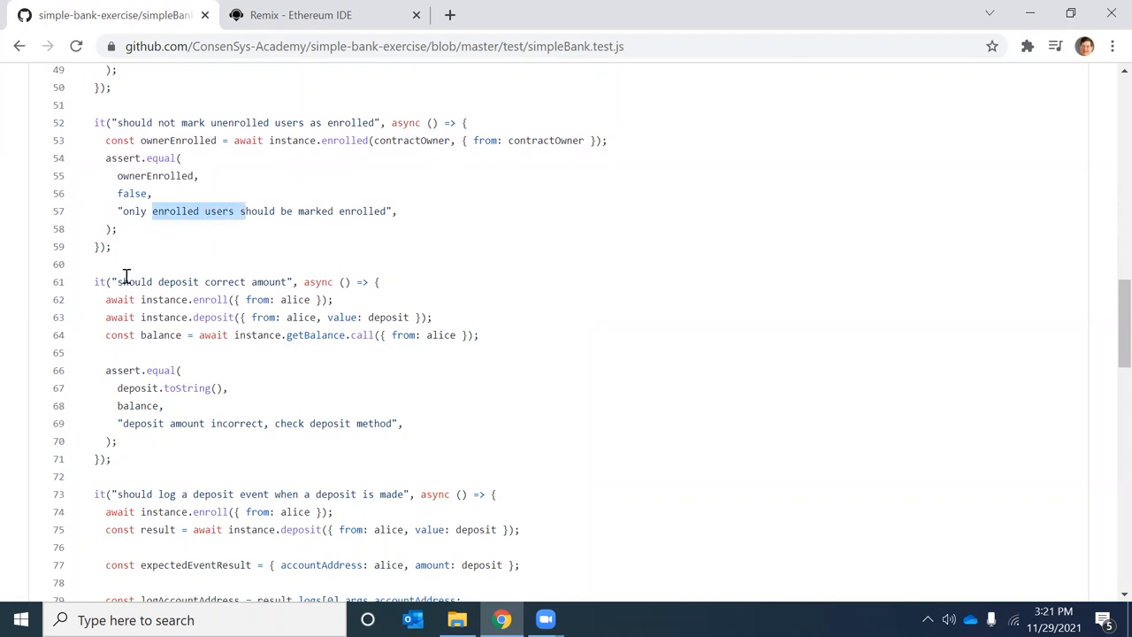
drag(121, 281, 274, 282)
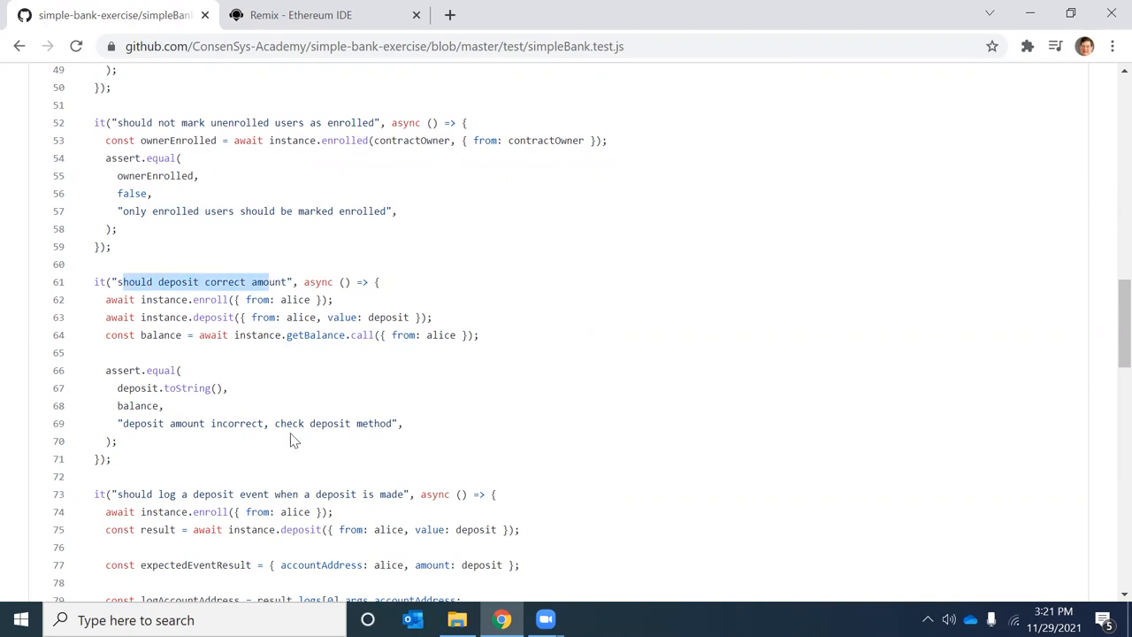
scroll(407, 411, down, 4)
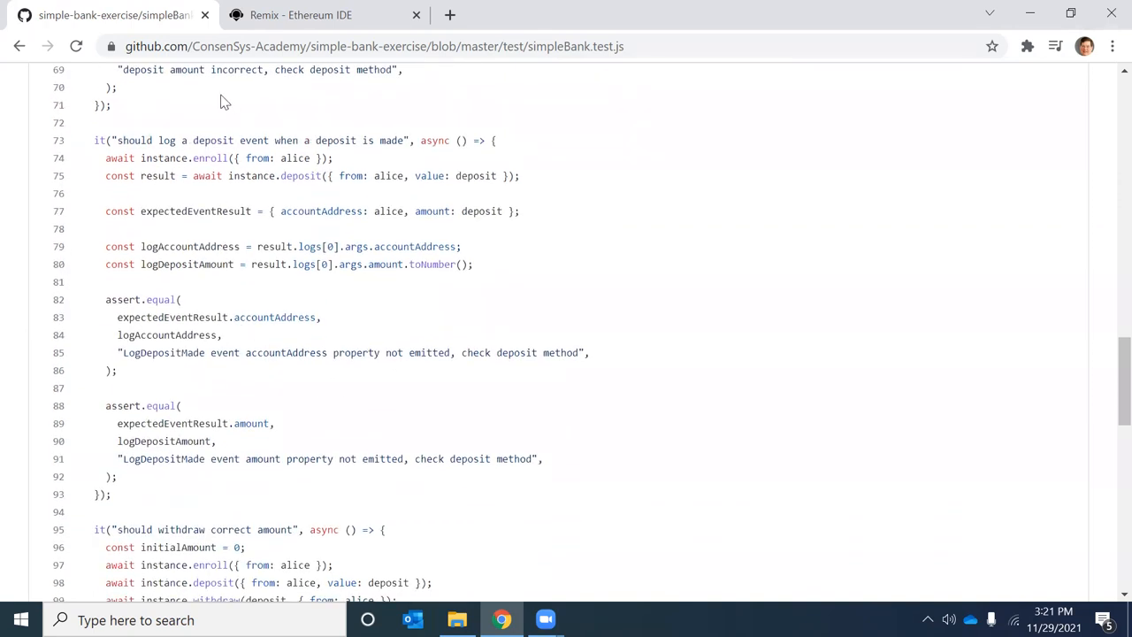
drag(159, 140, 271, 139)
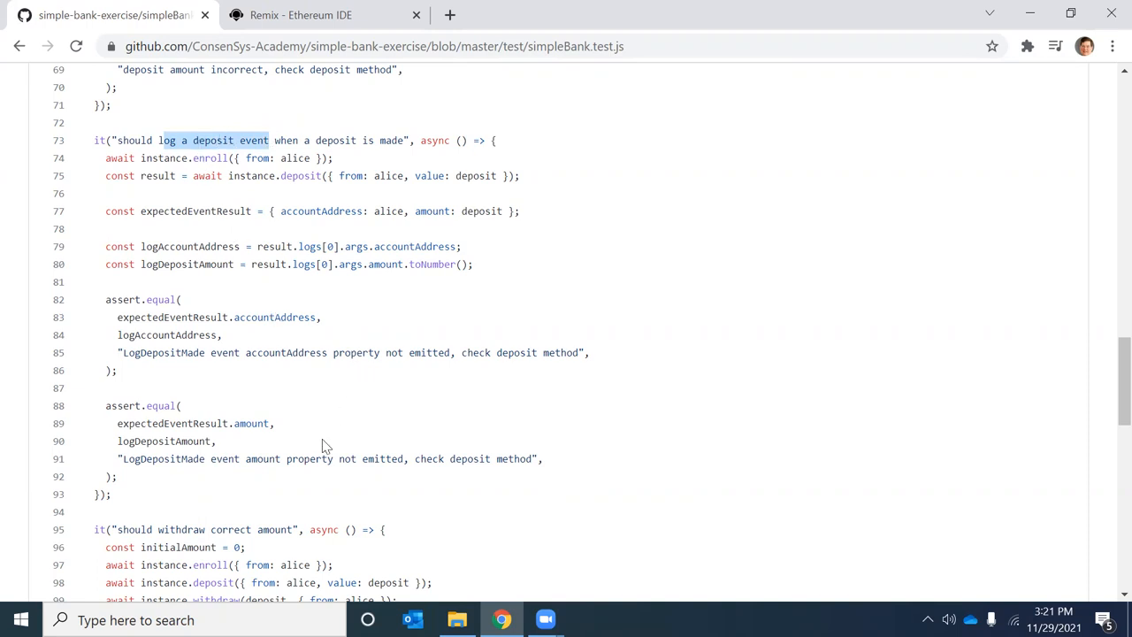
scroll(354, 372, down, 3)
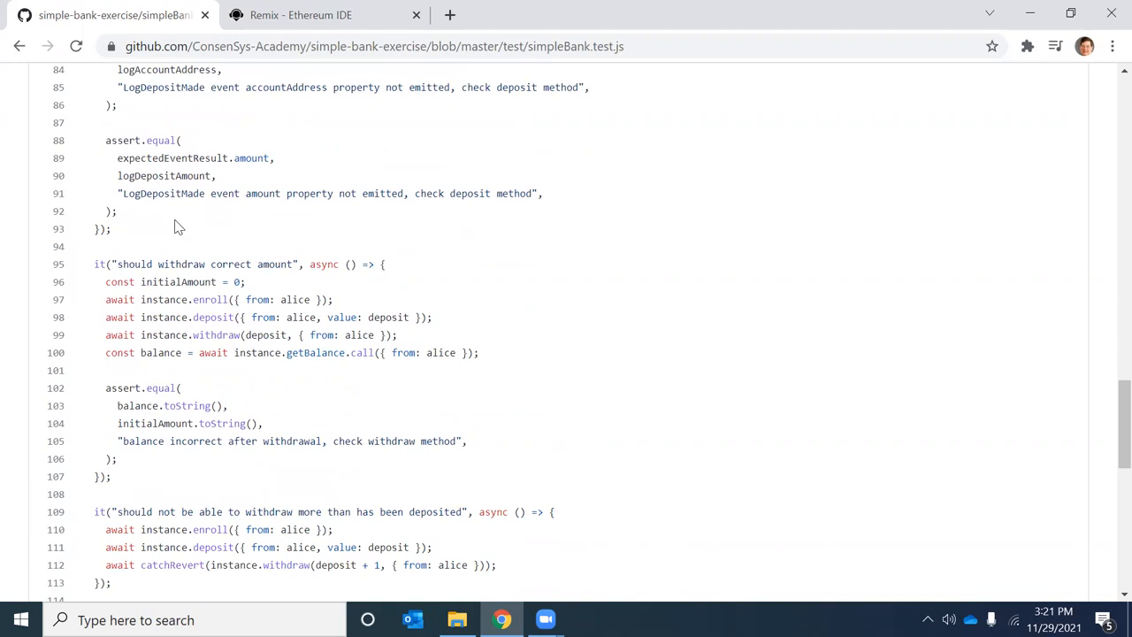
scroll(385, 423, down, 2)
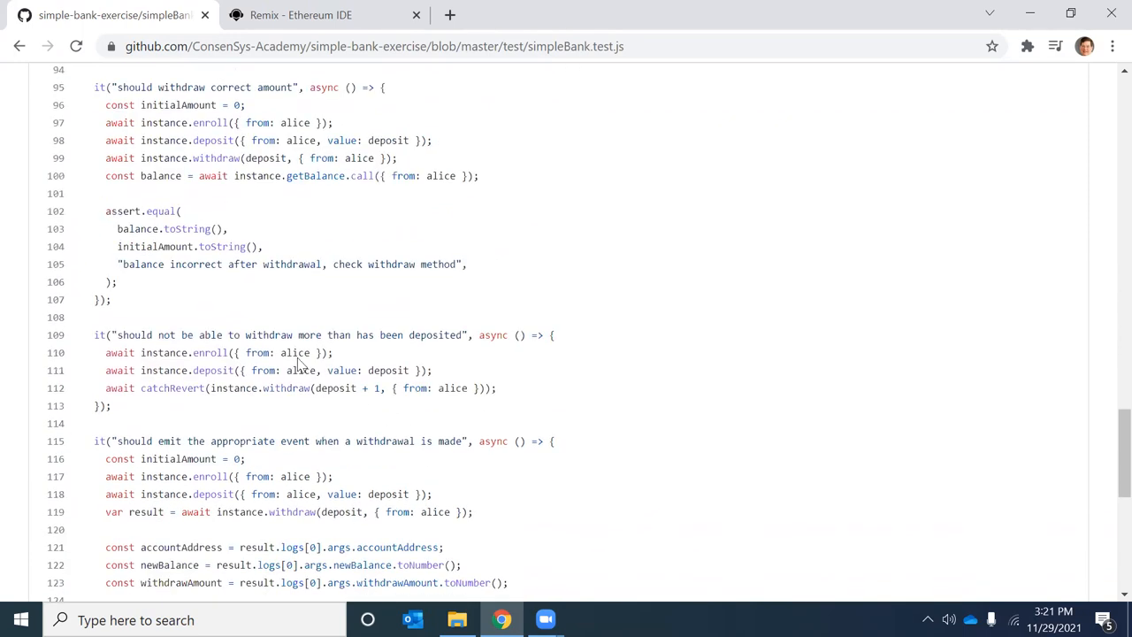
drag(123, 264, 322, 264)
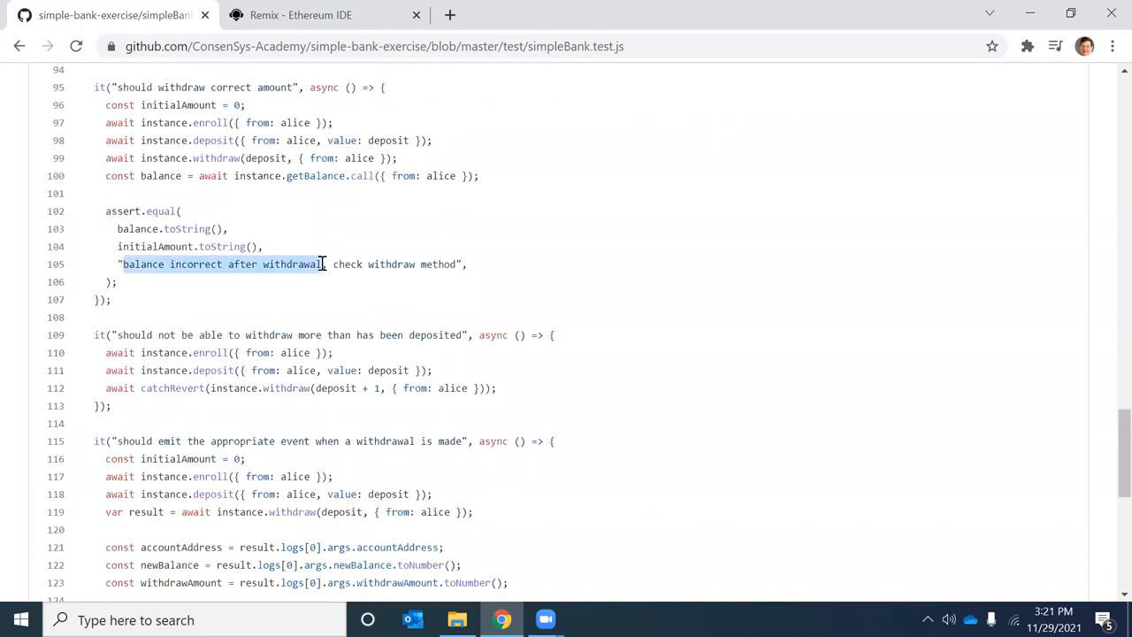
scroll(376, 313, down, 2)
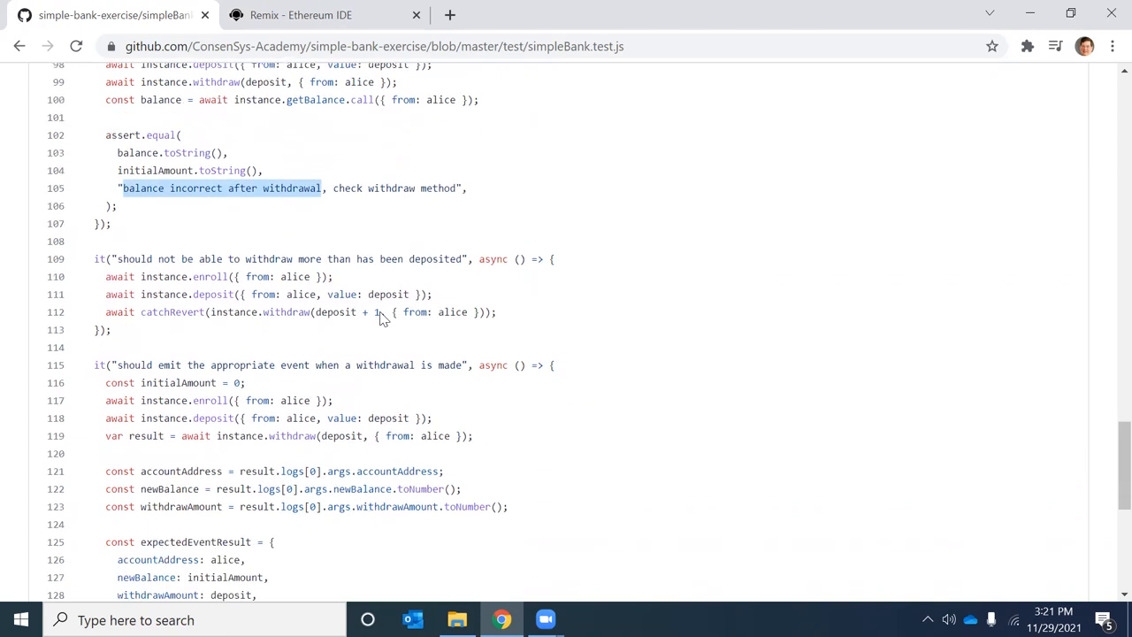
scroll(376, 313, down, 1)
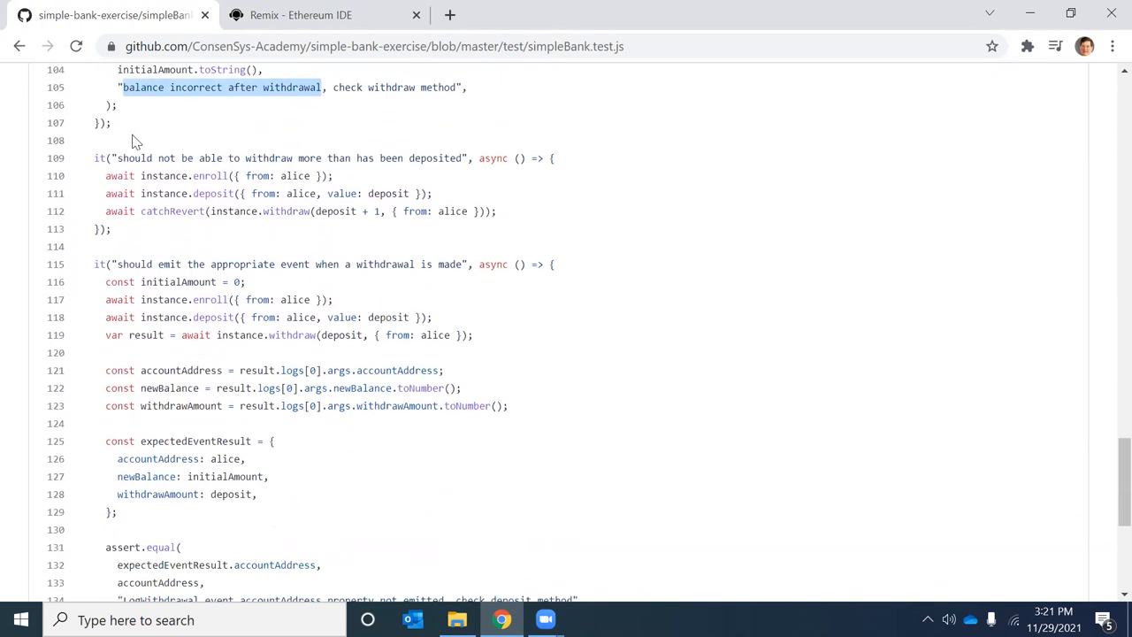
drag(130, 158, 513, 159)
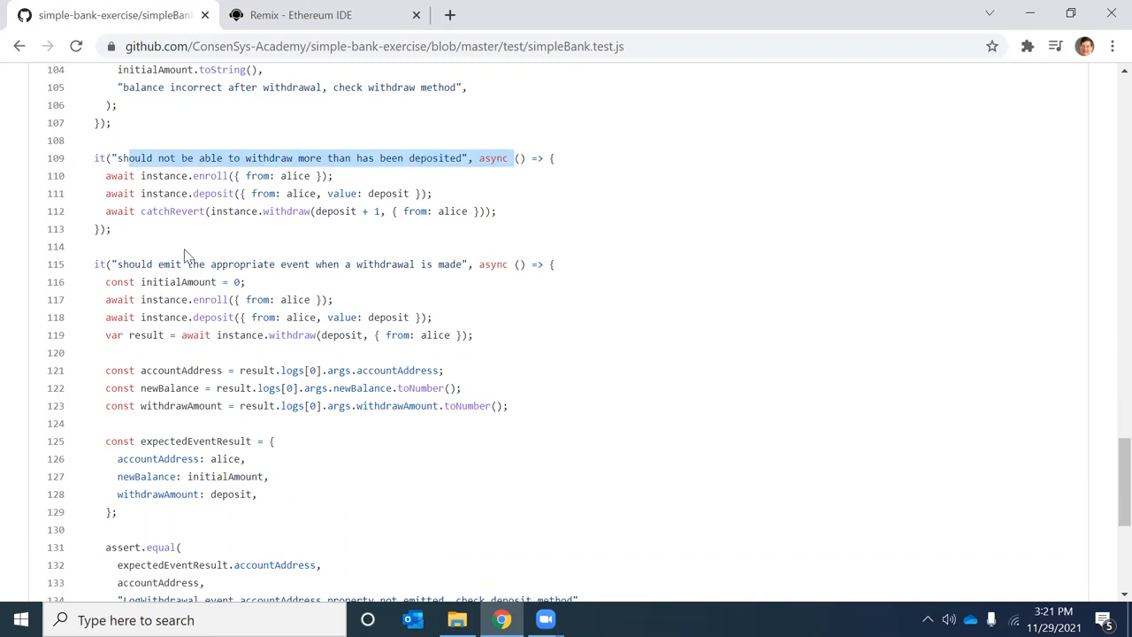
drag(157, 263, 463, 264)
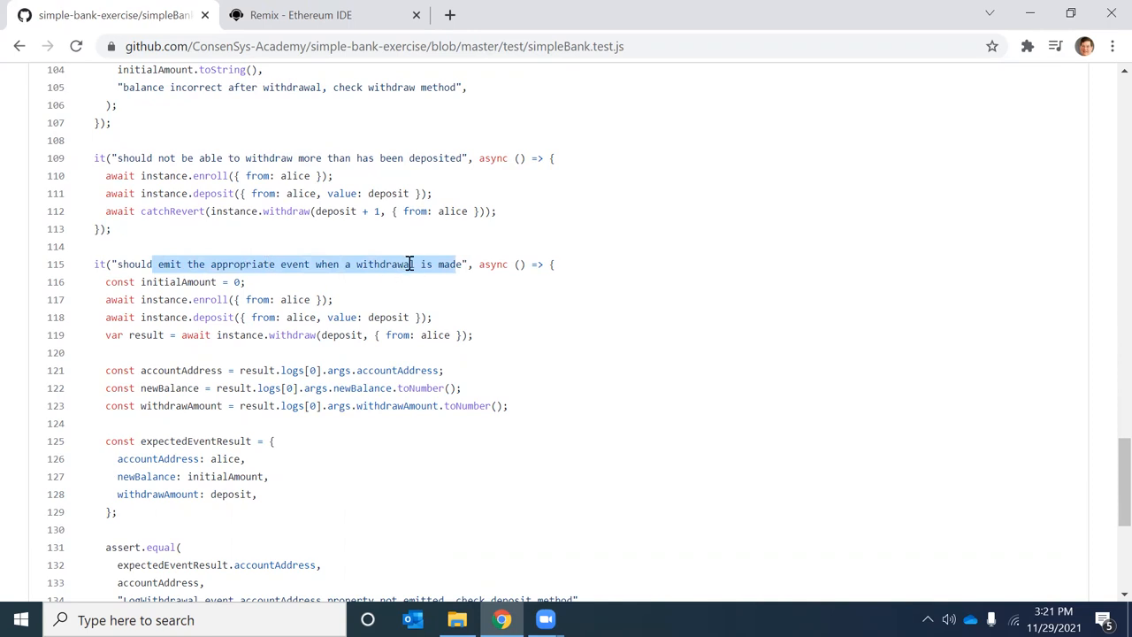
scroll(560, 400, down, 5)
scroll(549, 380, down, 3)
scroll(620, 354, down, 1)
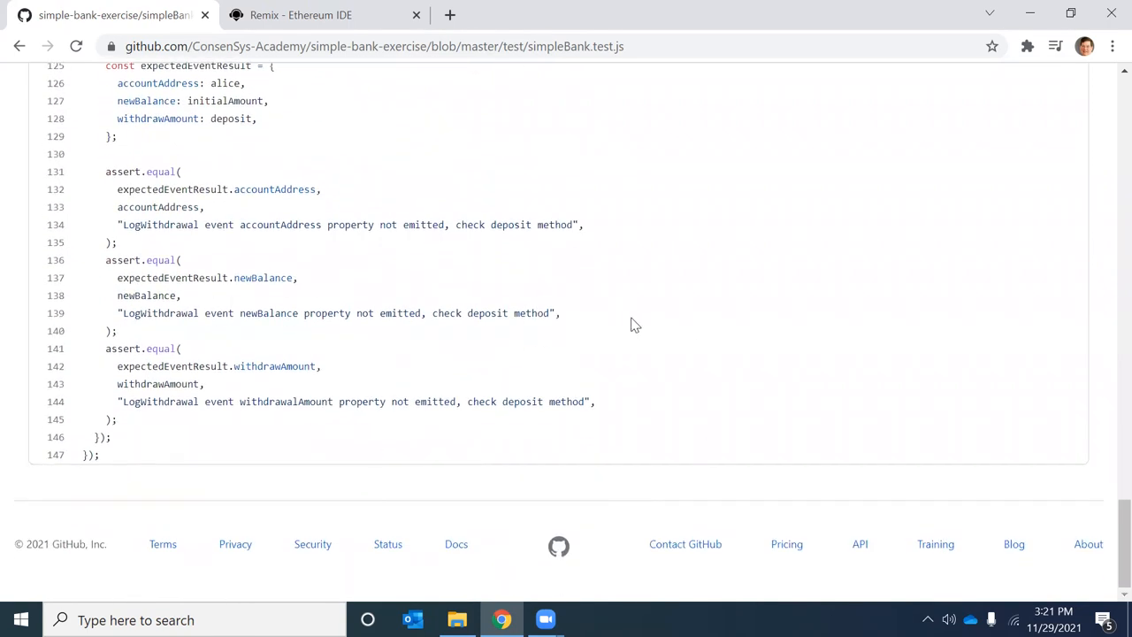
scroll(637, 323, up, 5)
scroll(641, 323, up, 5)
scroll(646, 323, up, 4)
scroll(649, 322, up, 5)
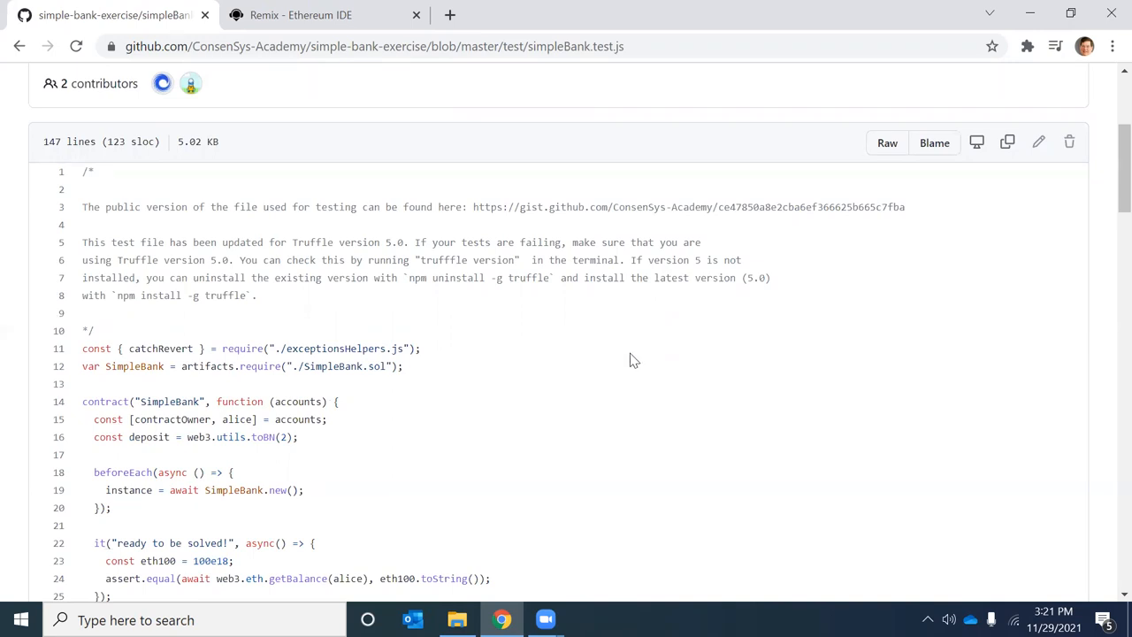
scroll(634, 360, up, 5)
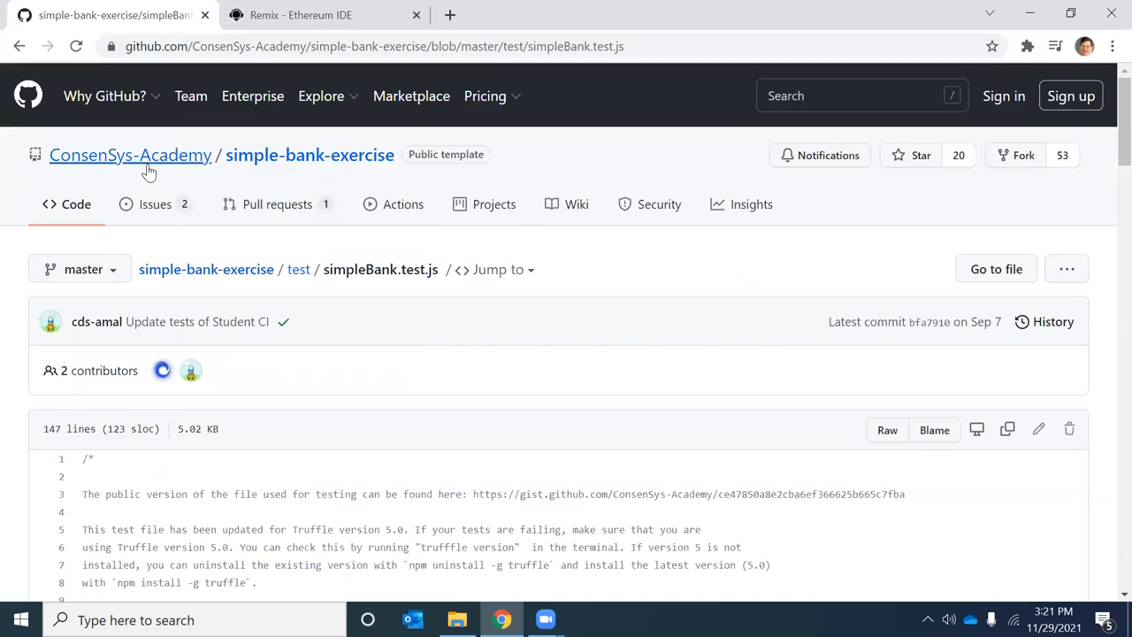
scroll(478, 389, down, 2)
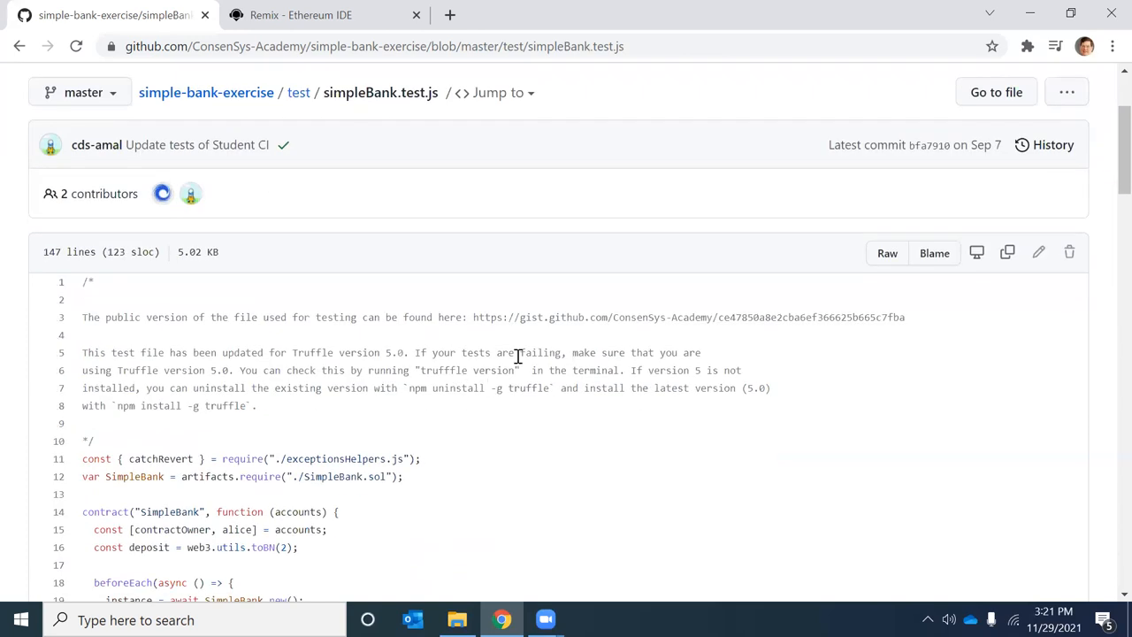
scroll(438, 304, up, 2)
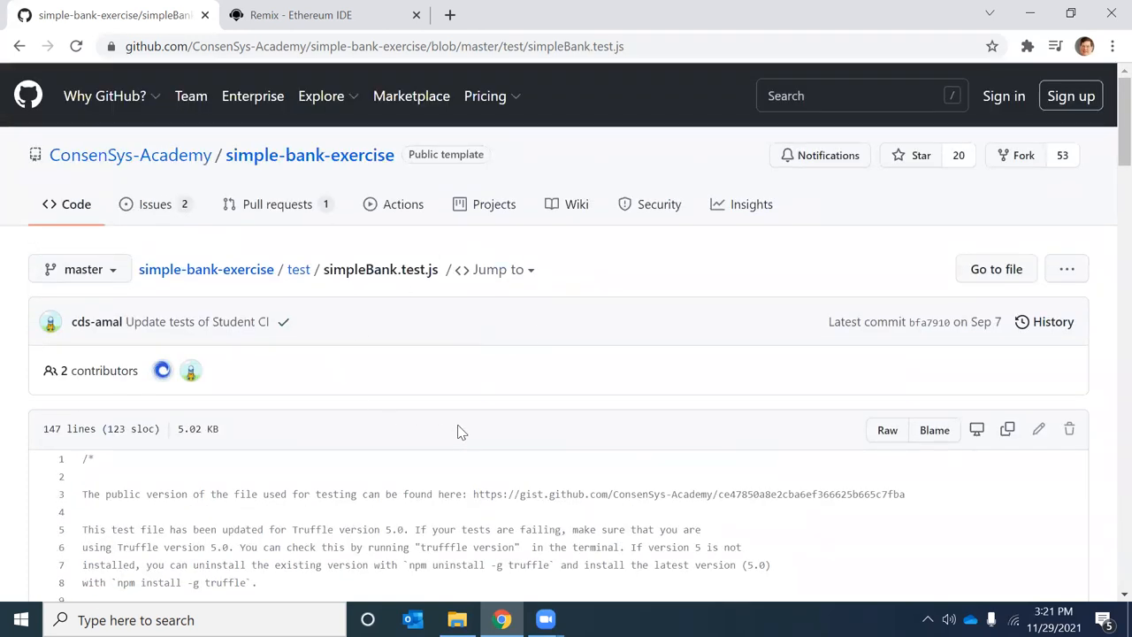